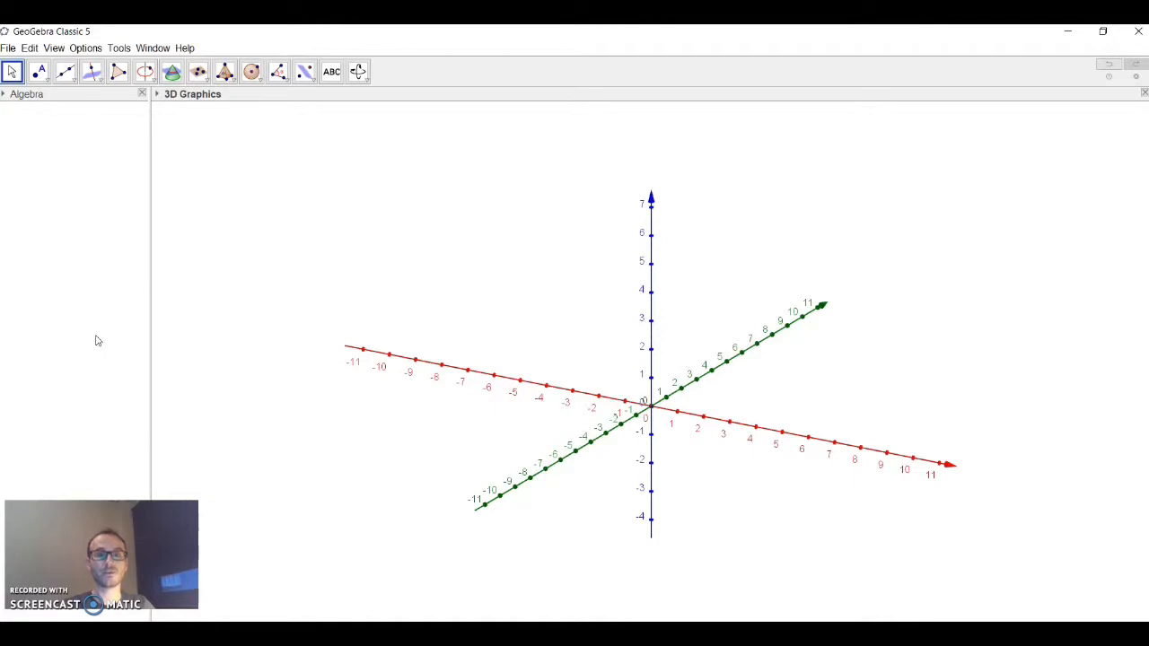
Step: Create a plane through three new points at about (-2.95, 2.72, 0), (1.9, 4.23, 0) and (2.32, -2.74, 0)
left_click(43, 355)
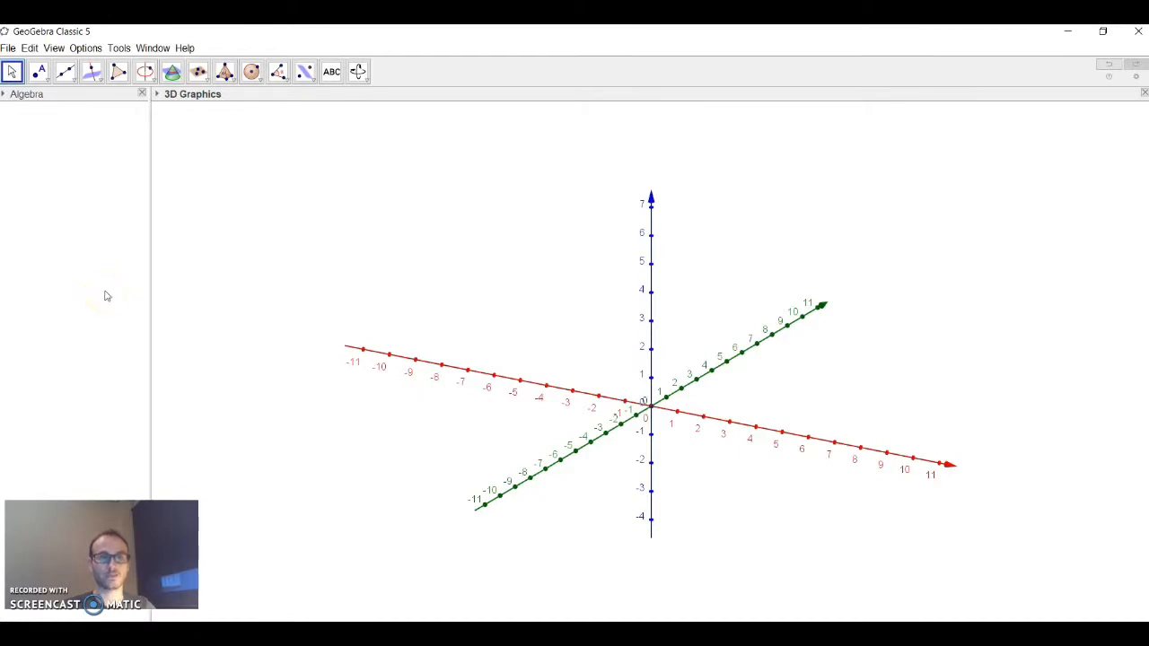
left_click(207, 81)
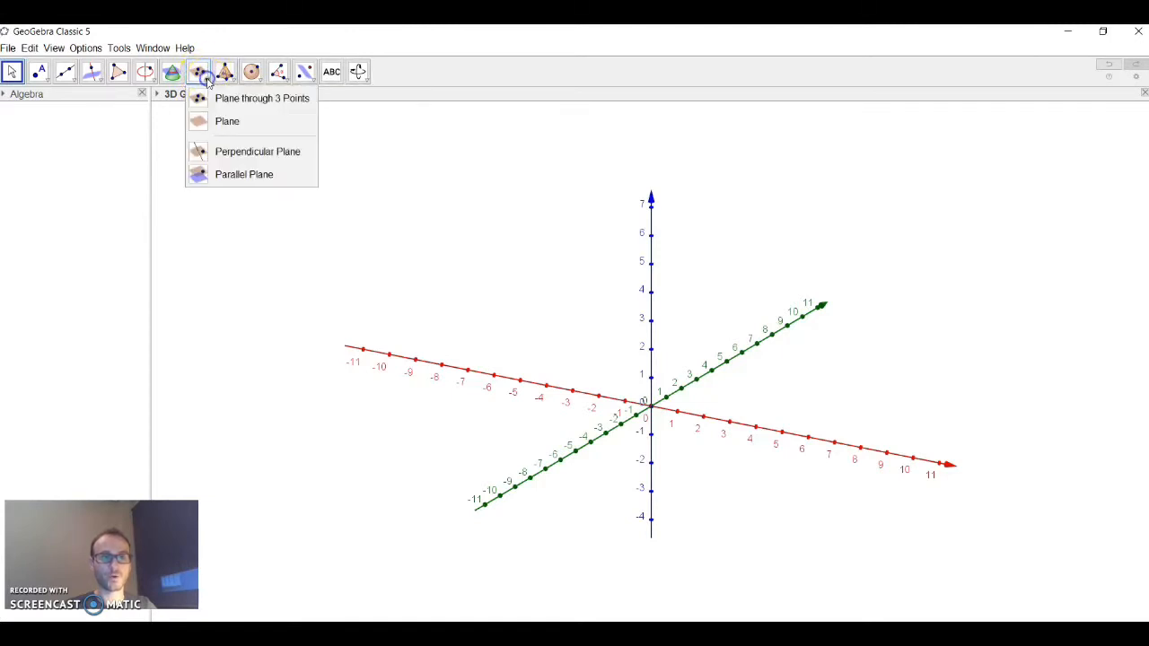
left_click(207, 100)
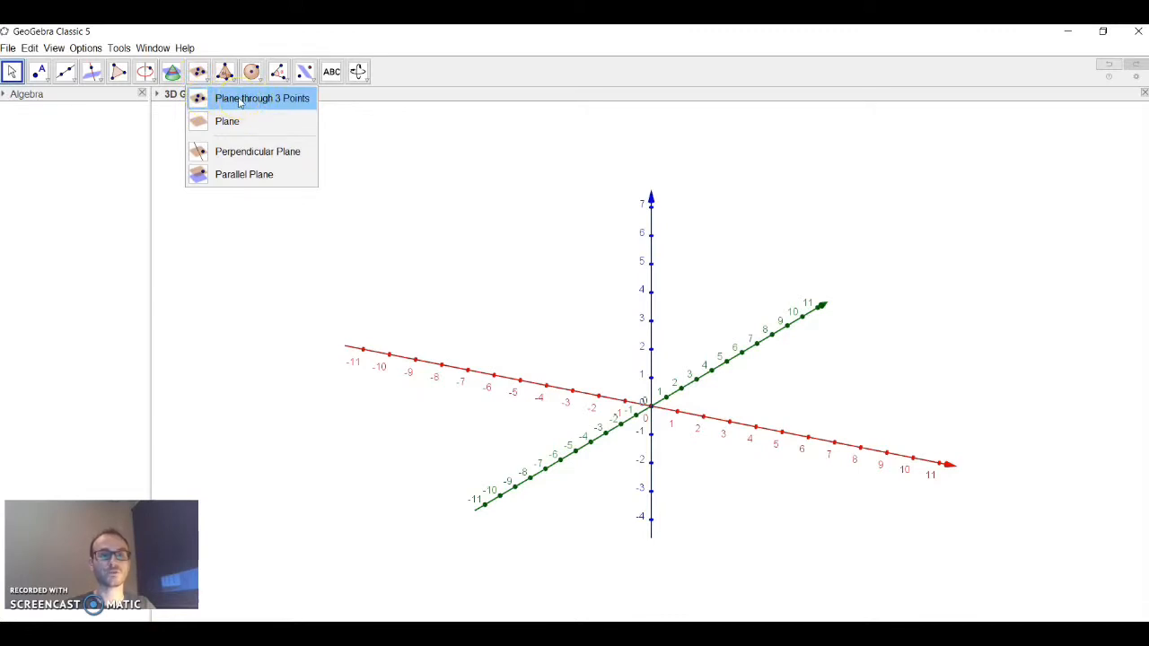
left_click(239, 100)
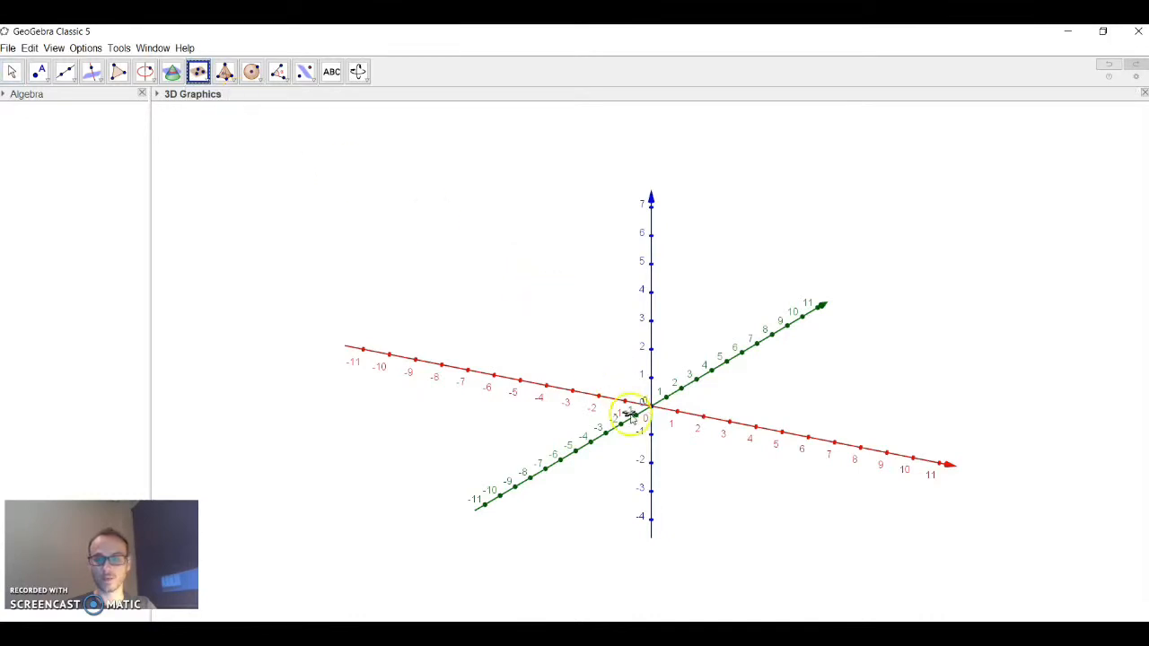
left_click(615, 368)
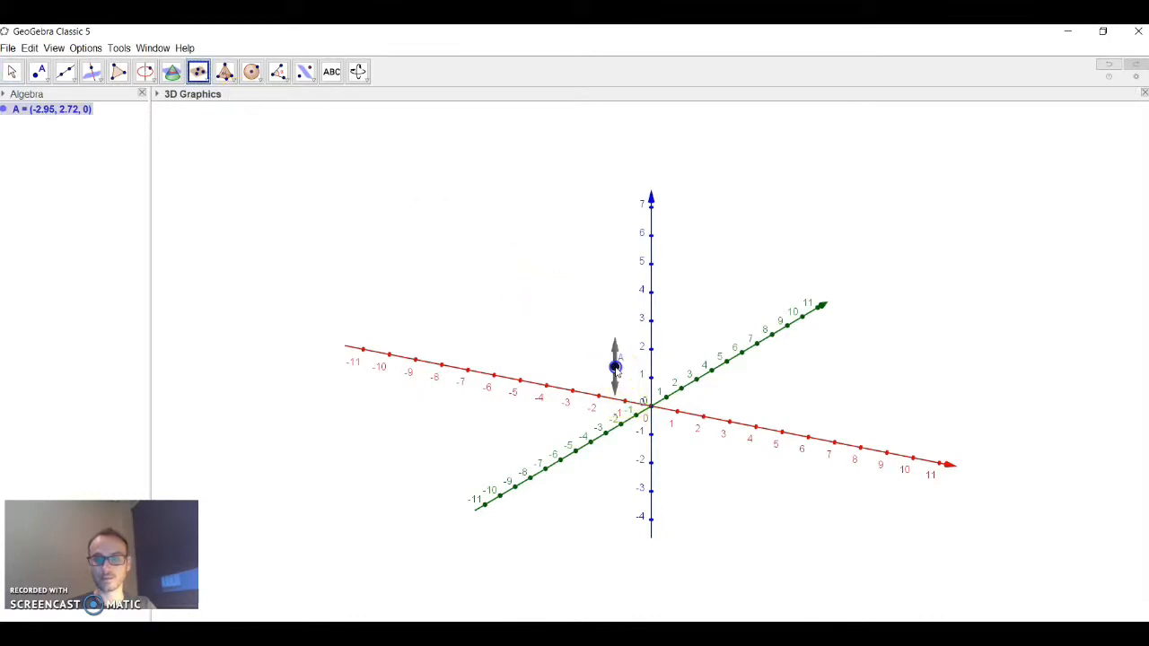
left_click(764, 378)
left_click(671, 442)
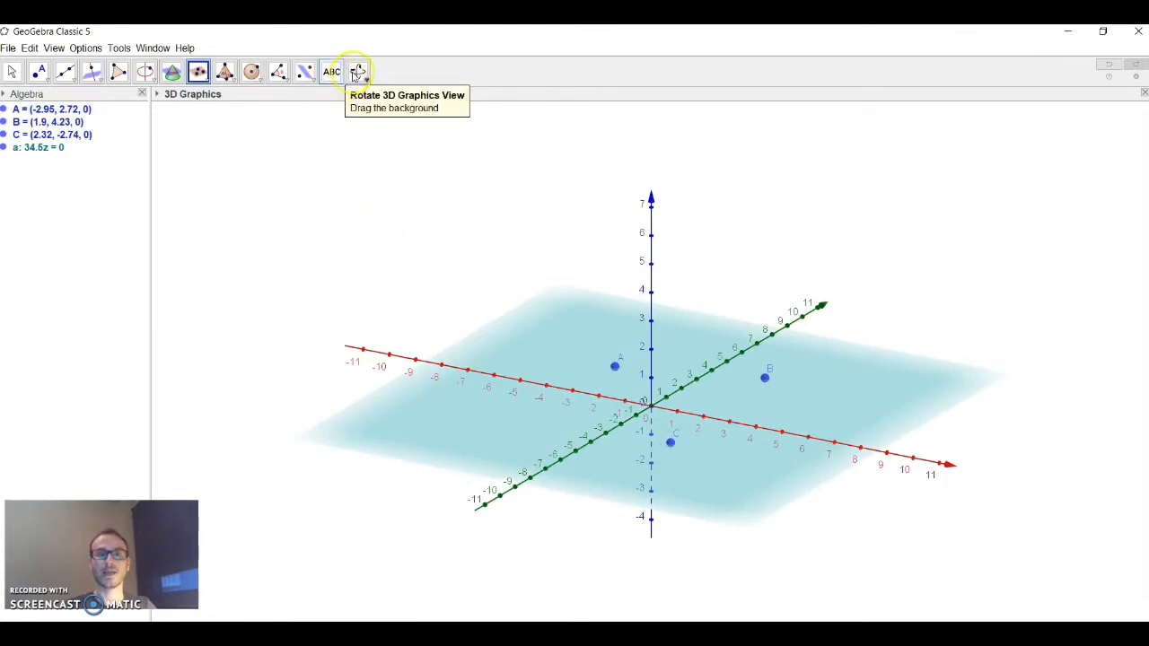
Step: Create a cone with its base centre at the origin, its apex at (0, 0, 6) and a radius of 5
left_click(356, 74)
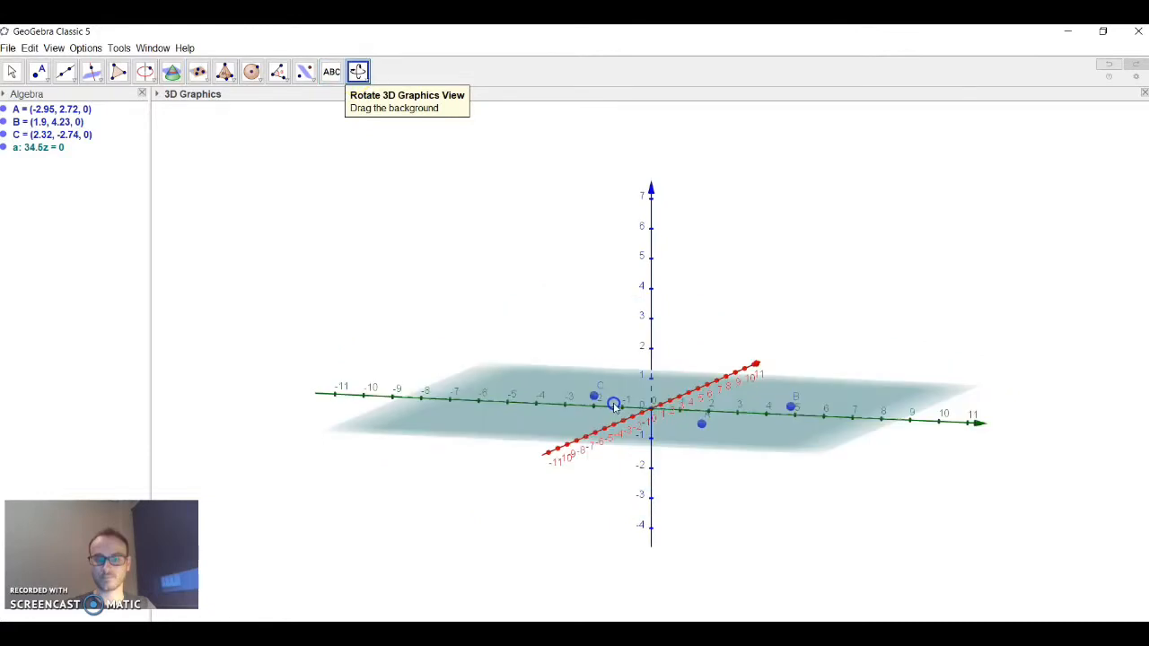
left_click_drag(652, 411, 664, 403)
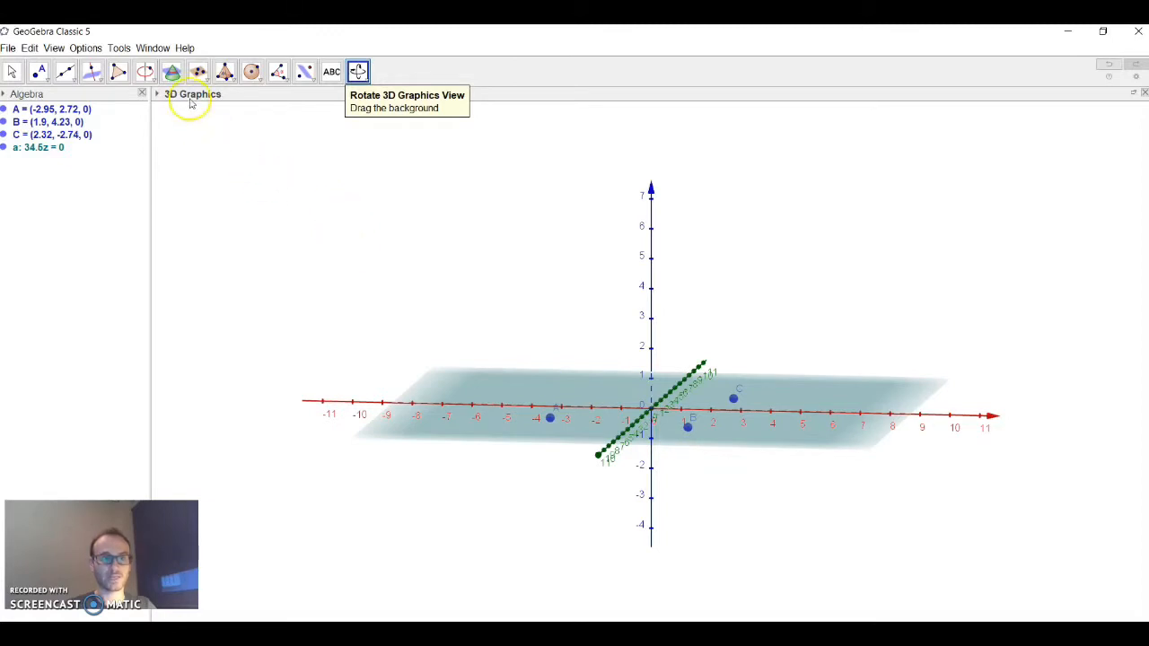
left_click(232, 78)
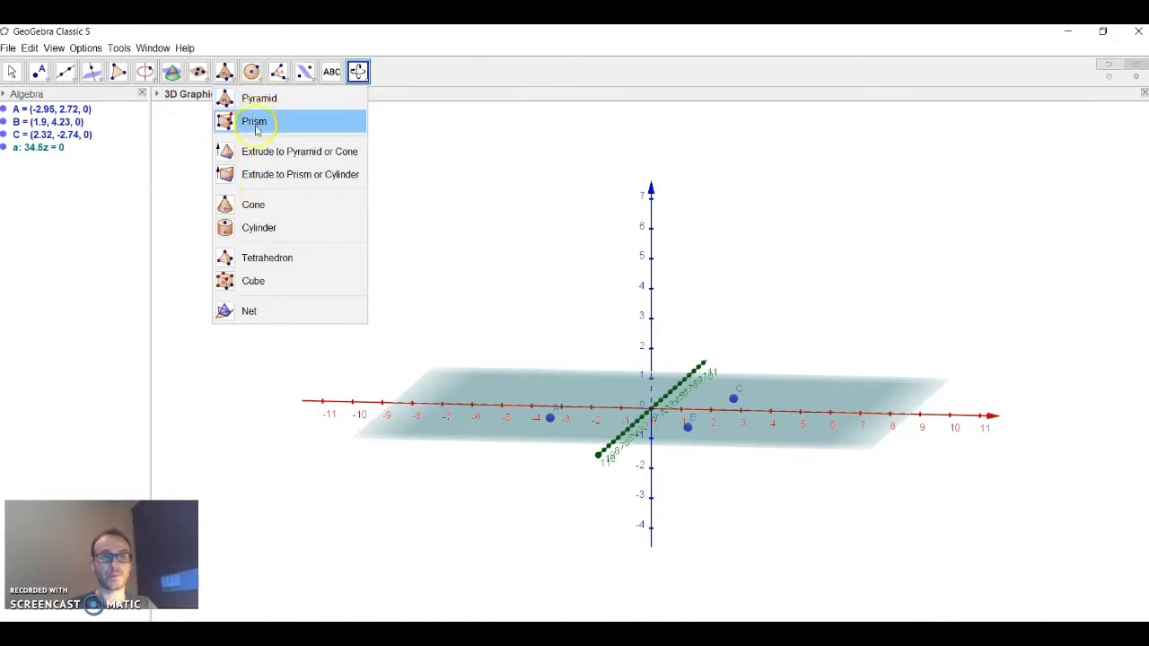
left_click(252, 205)
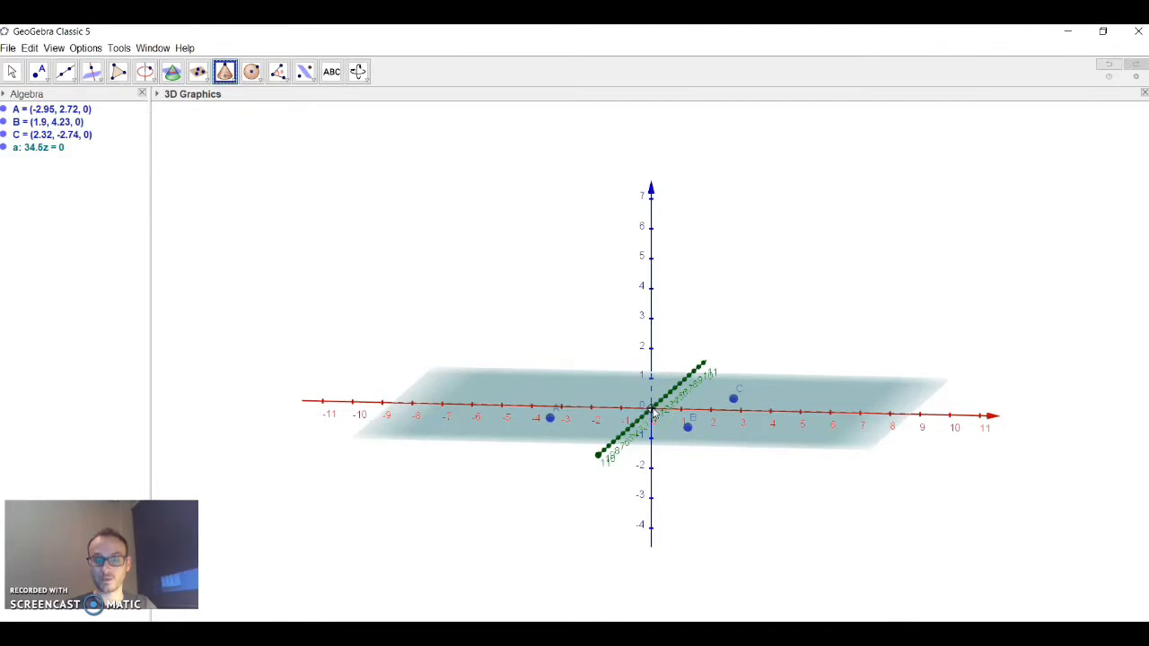
left_click(653, 410)
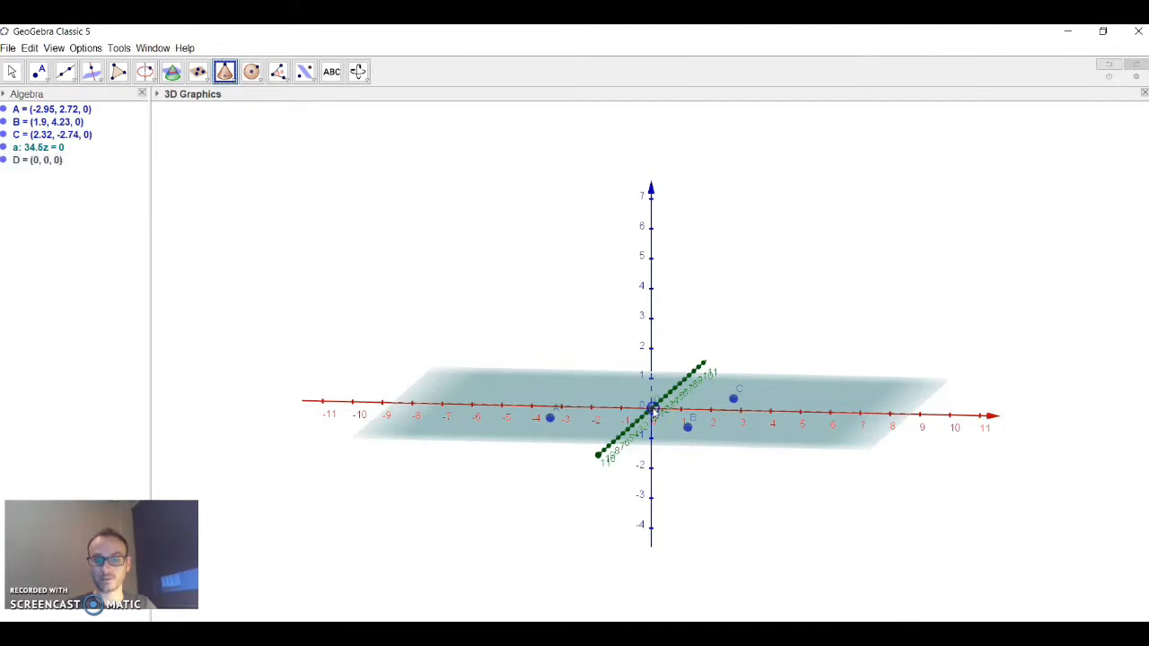
left_click(652, 230)
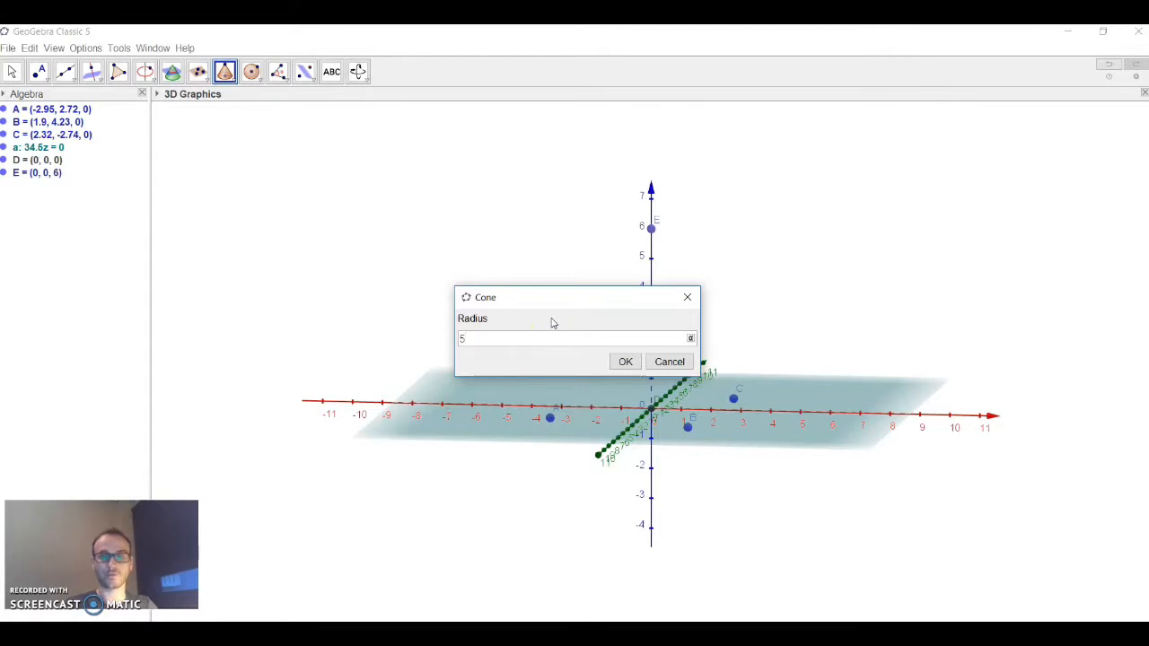
left_click(626, 362)
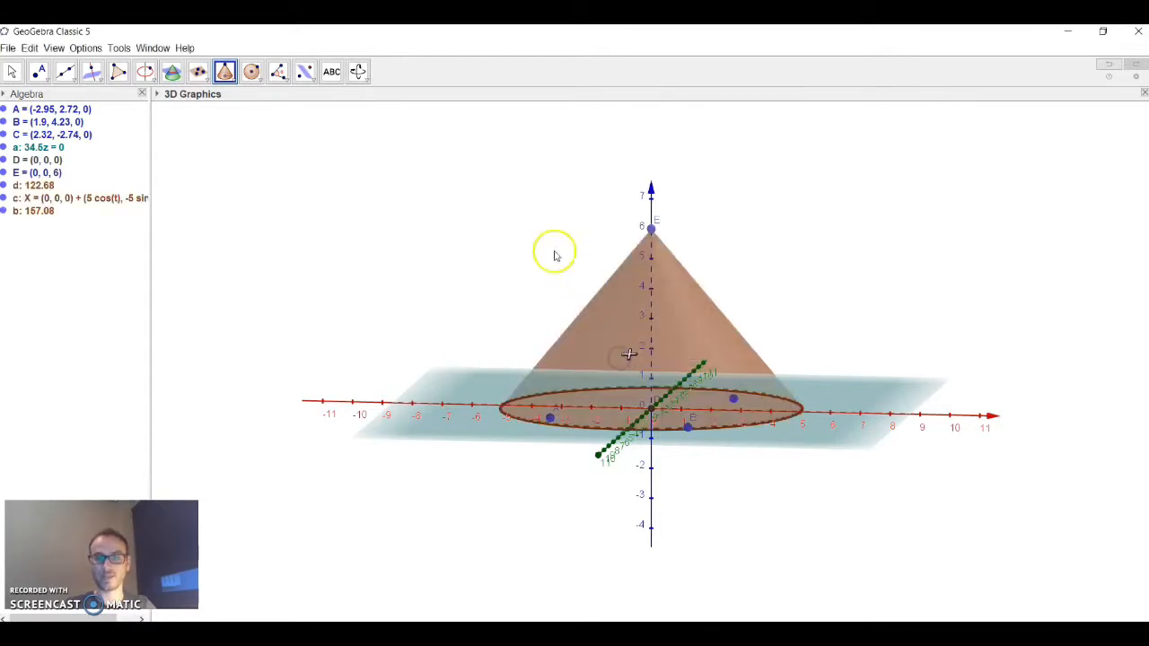
Step: Place a point on the cone's lateral surface at about (-1.09, 1.69, 3.59)
left_click(357, 71)
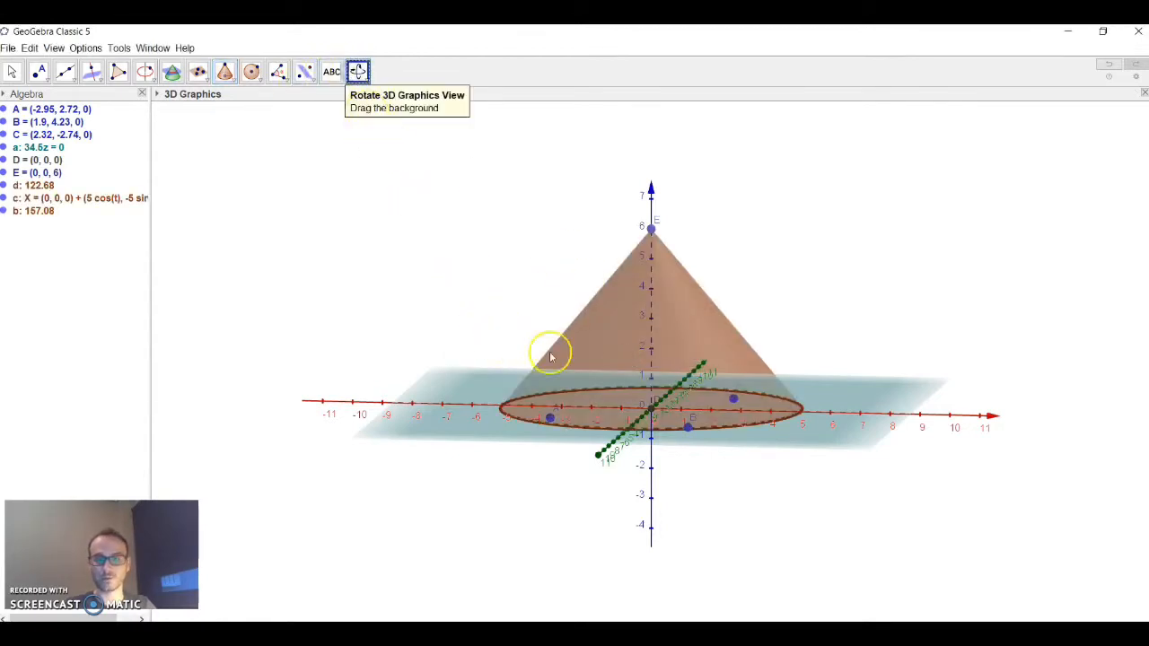
left_click_drag(551, 358, 608, 368)
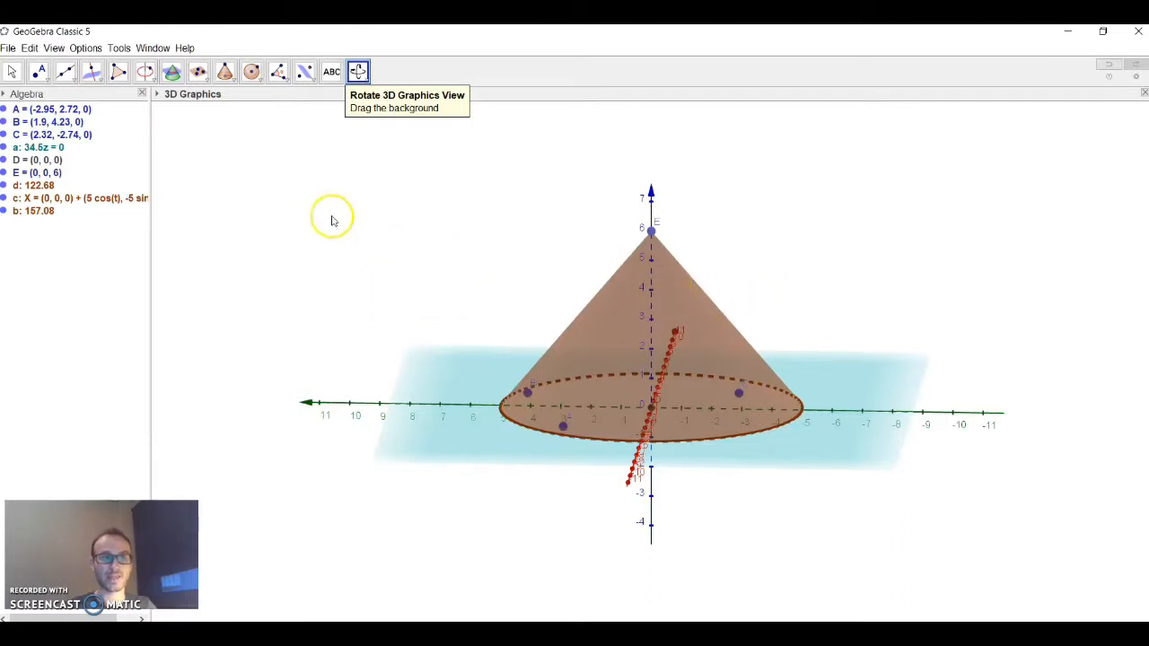
left_click(206, 82)
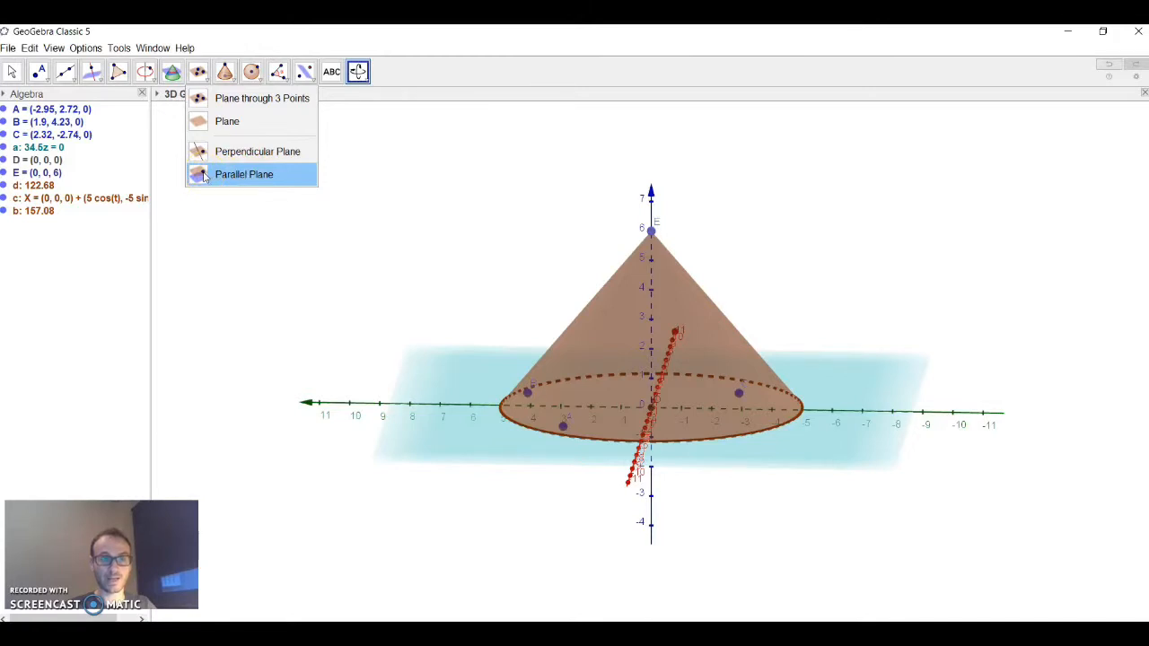
left_click(200, 75)
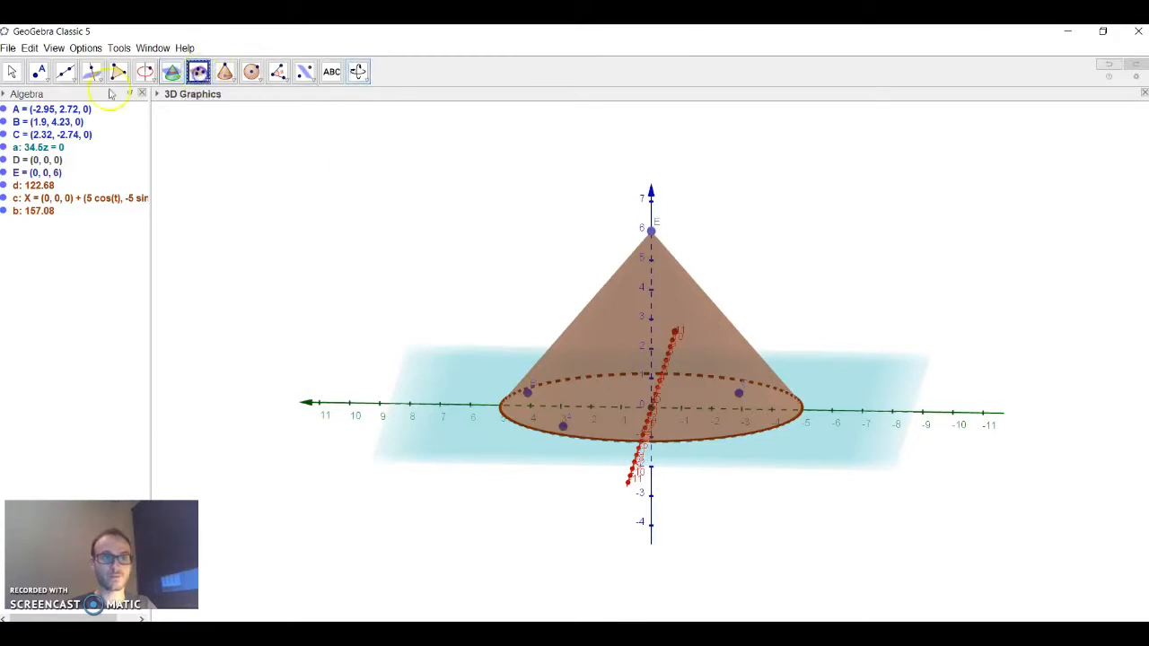
left_click(40, 74)
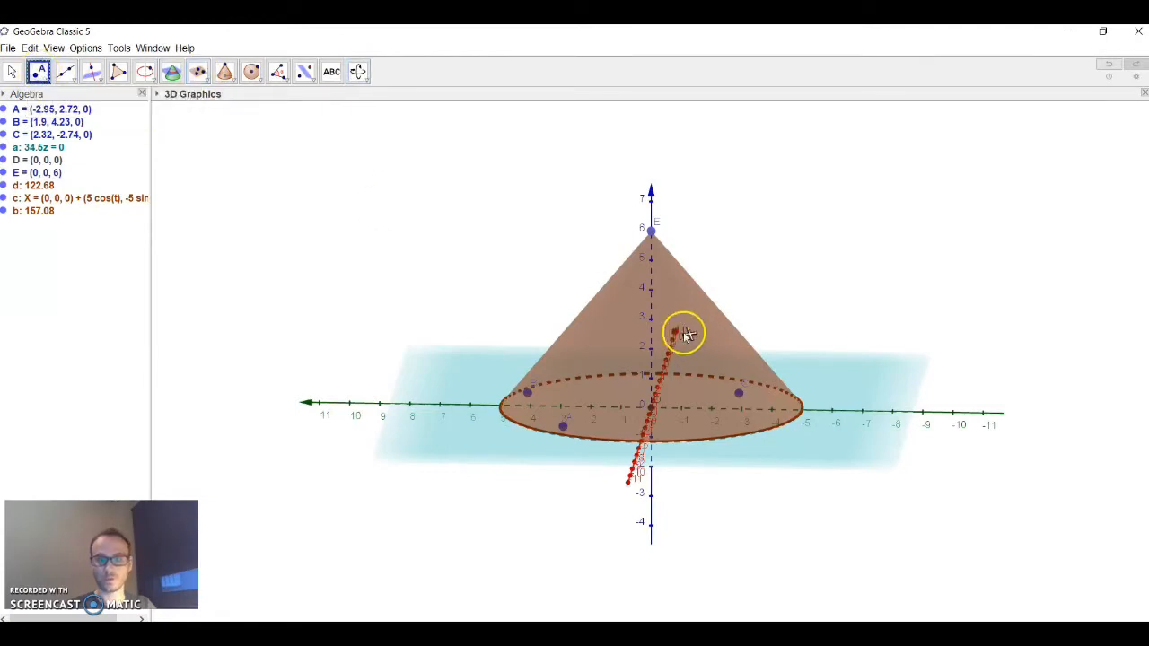
left_click(598, 309)
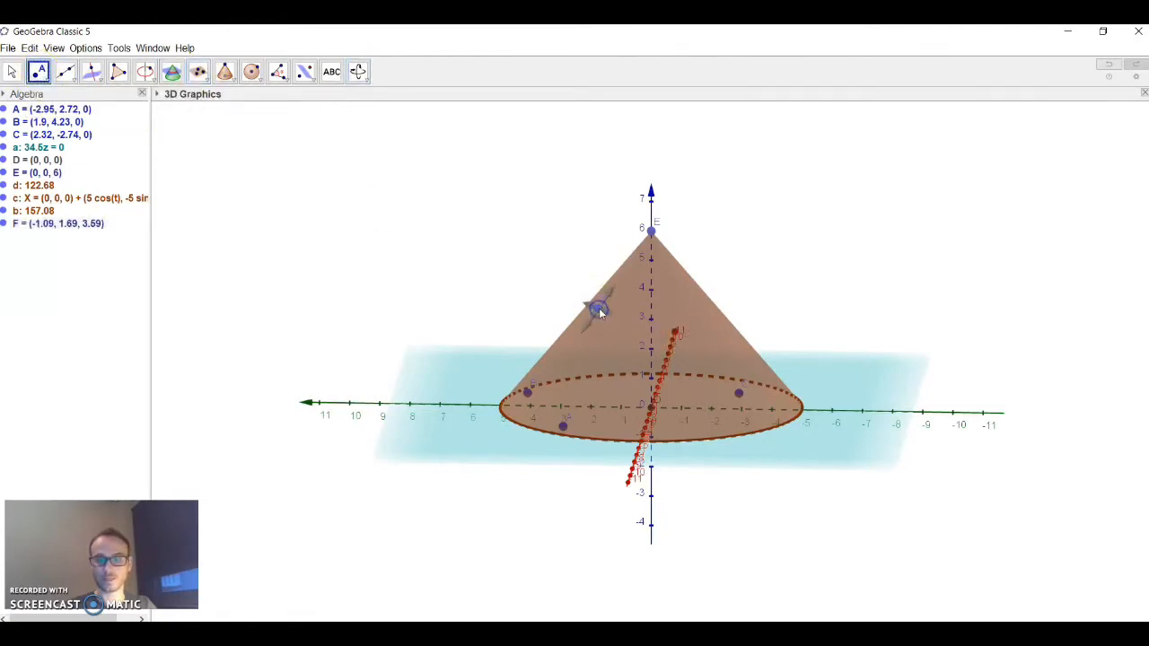
Step: Create a plane through the point on the cone's side, parallel to the base plane
left_click(199, 73)
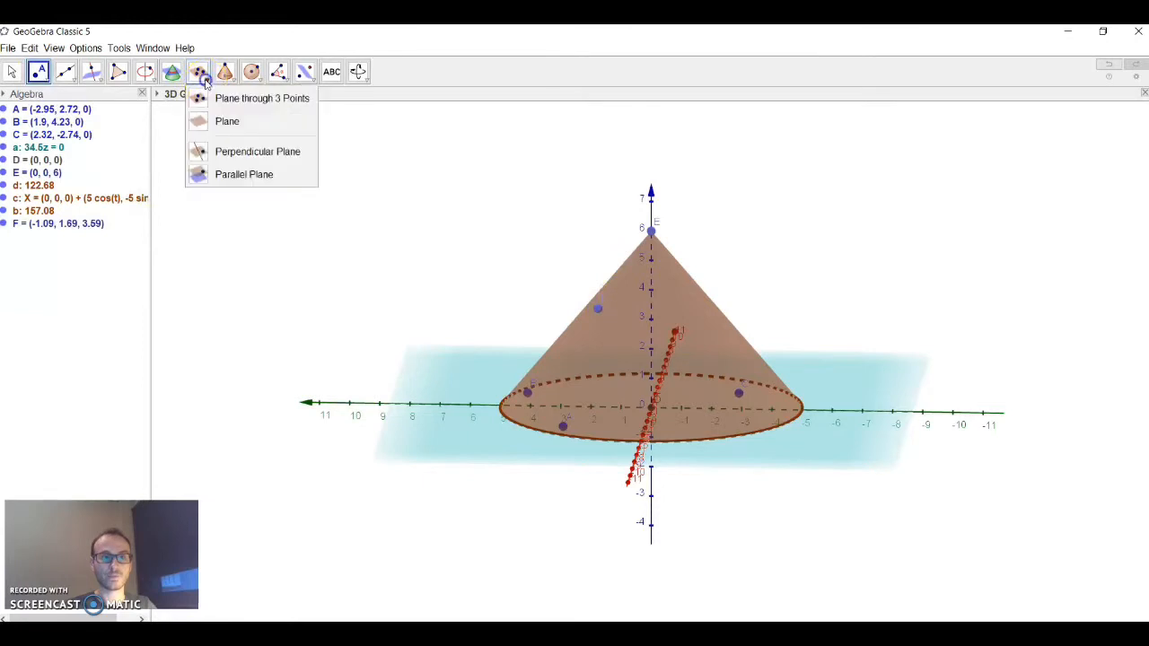
left_click(236, 174)
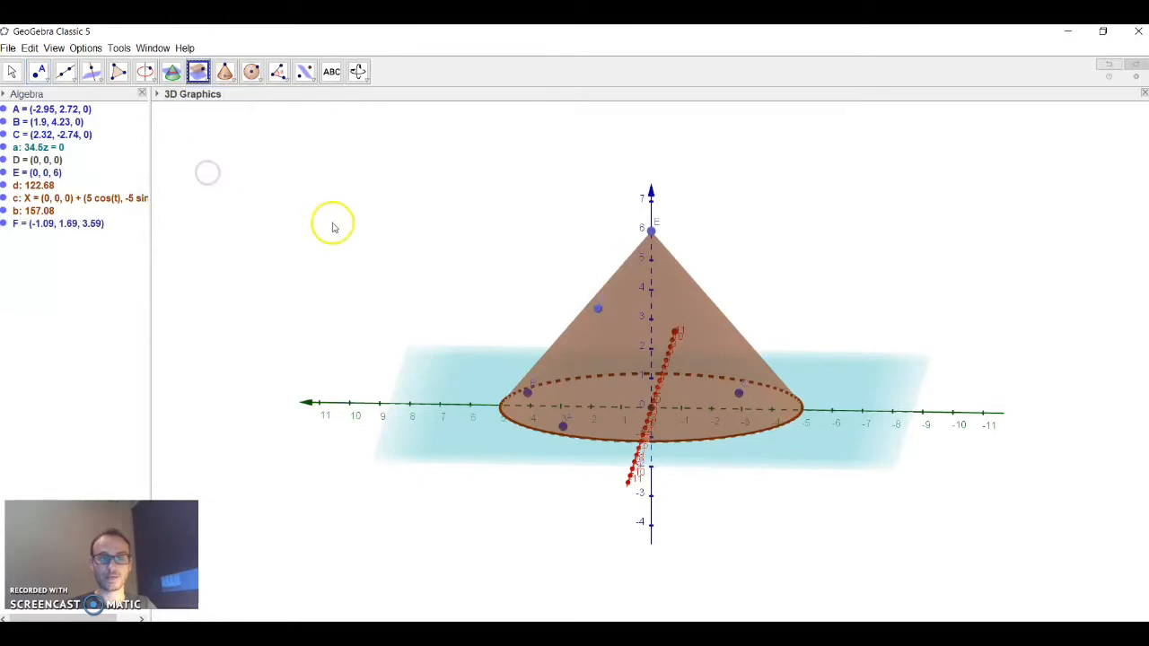
left_click(598, 310)
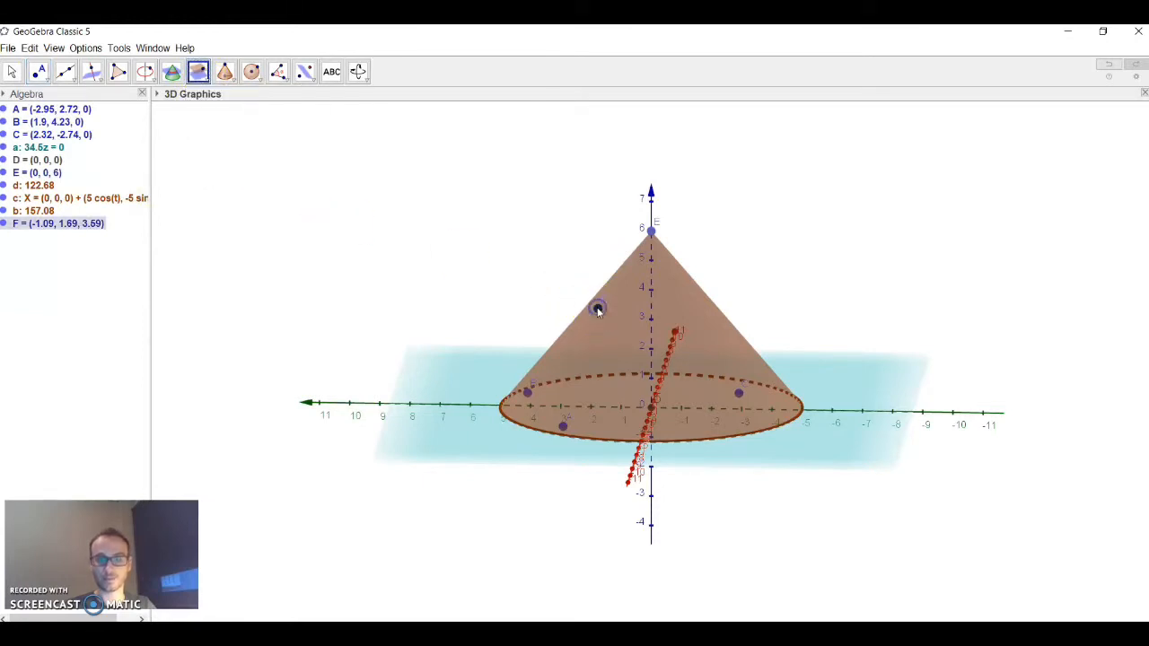
left_click(476, 368)
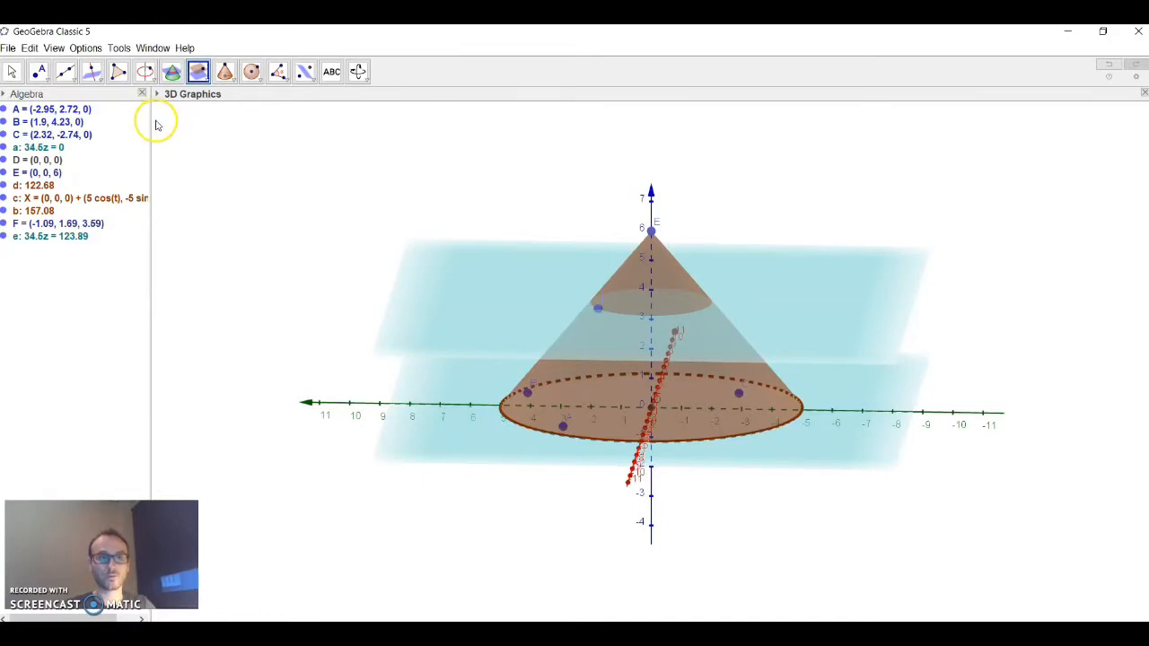
Step: Create the intersection curve of the upper parallel plane and the cone with Intersect Two Surfaces
left_click(172, 74)
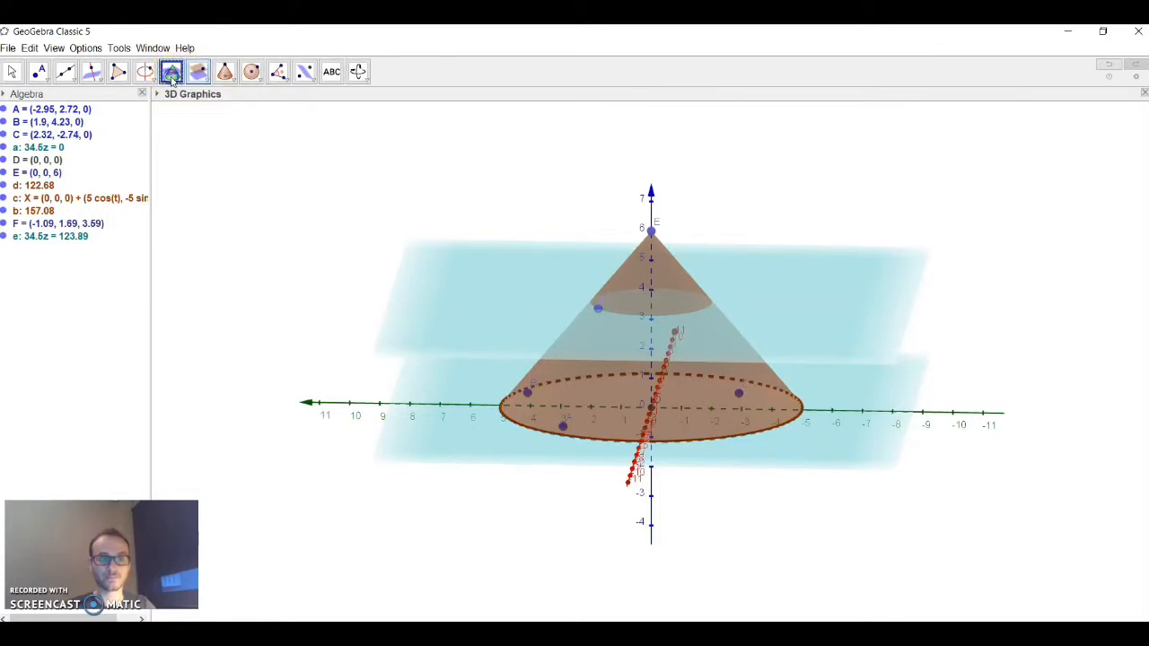
left_click(525, 276)
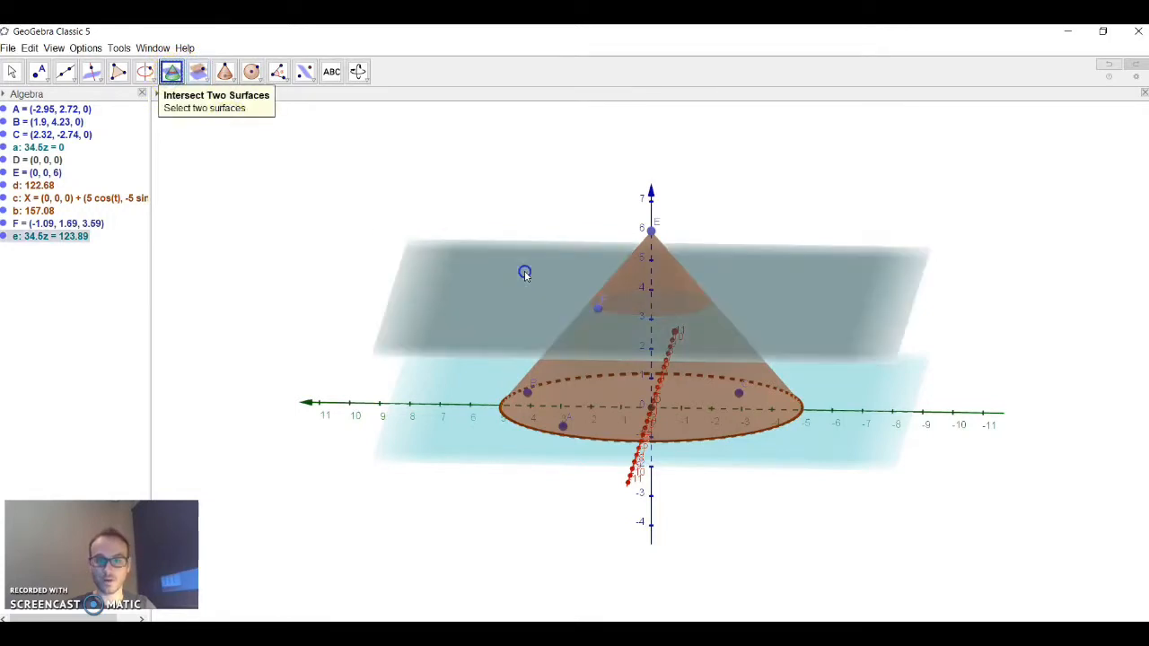
left_click(637, 269)
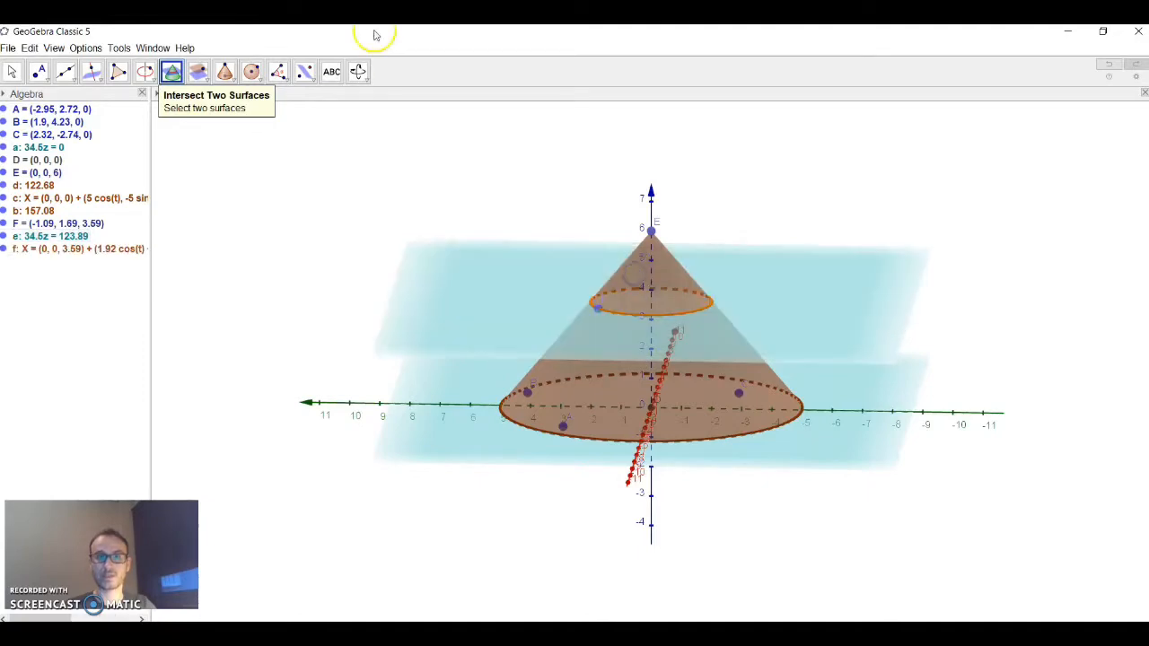
Step: Create a 2D view from the circular intersection curve on the cone
left_click(359, 71)
left_click_drag(607, 257, 643, 282)
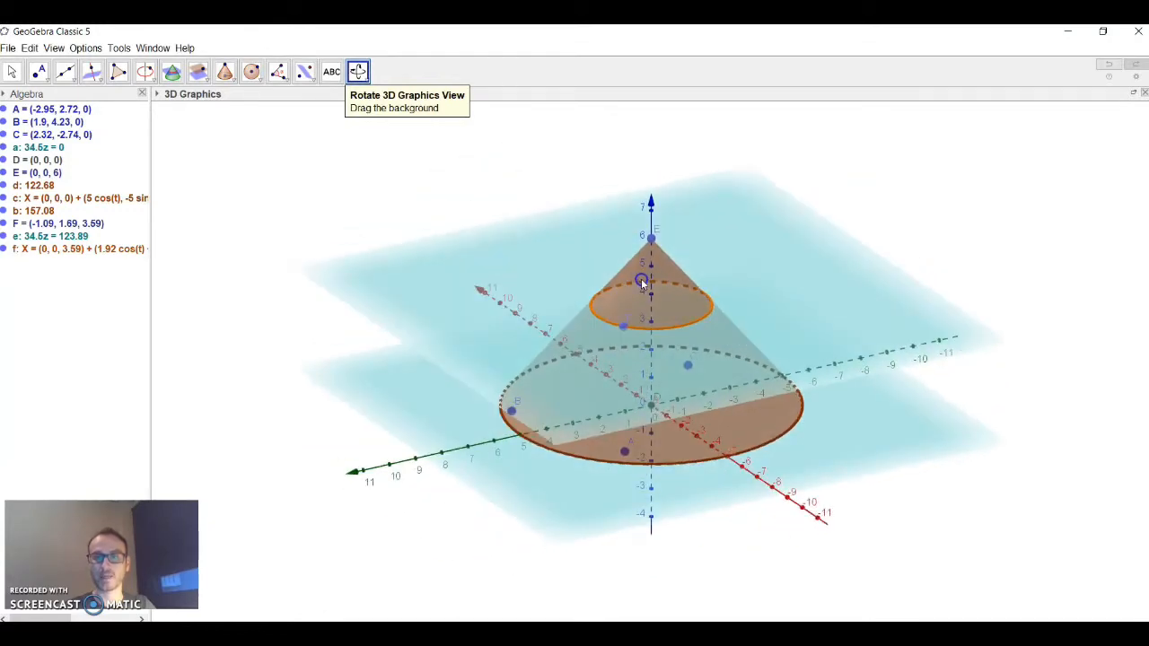
left_click(610, 283)
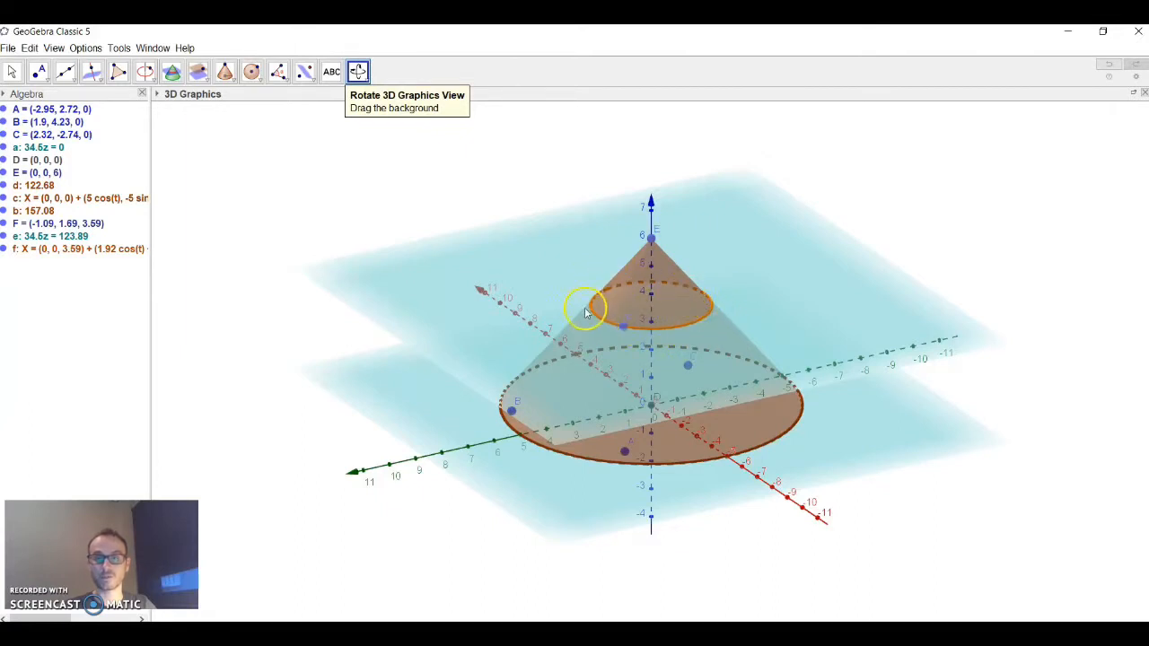
right_click(596, 316)
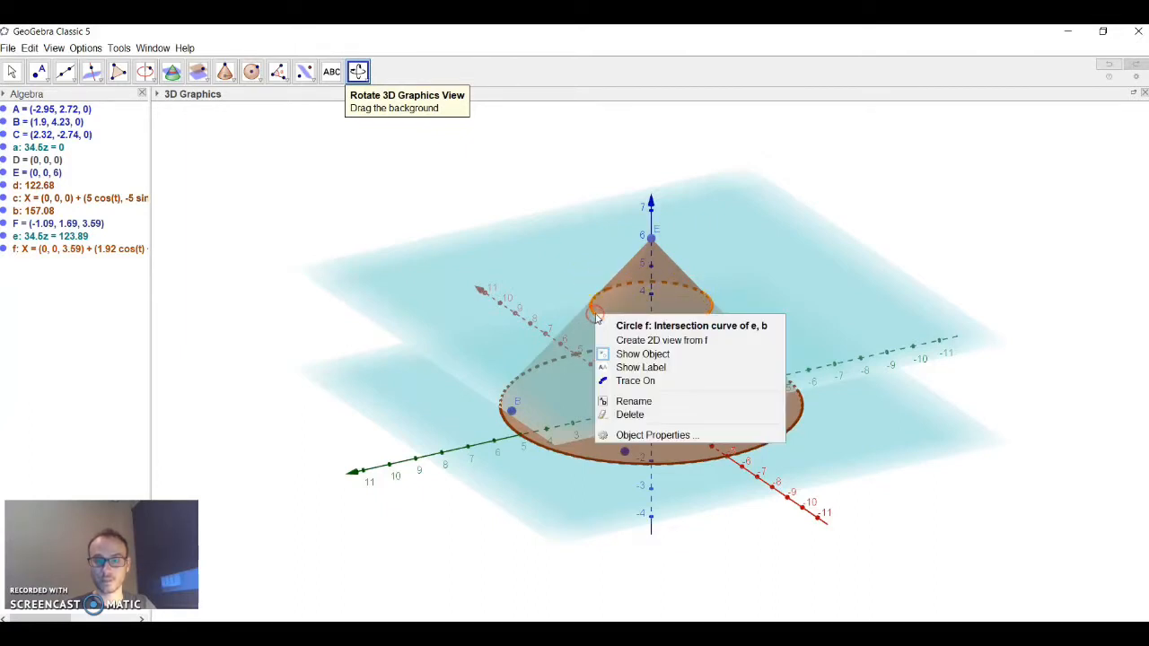
left_click(663, 345)
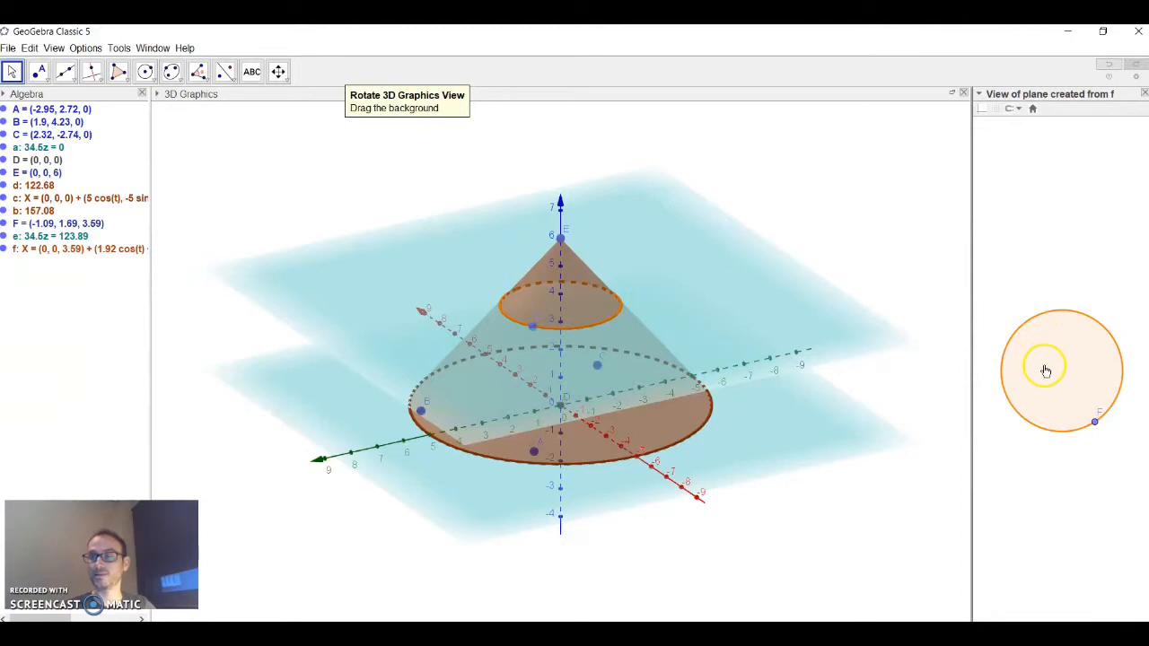
Step: Close the 2D view of the circular section and delete the parallel plane that cuts the cone
left_click(1141, 93)
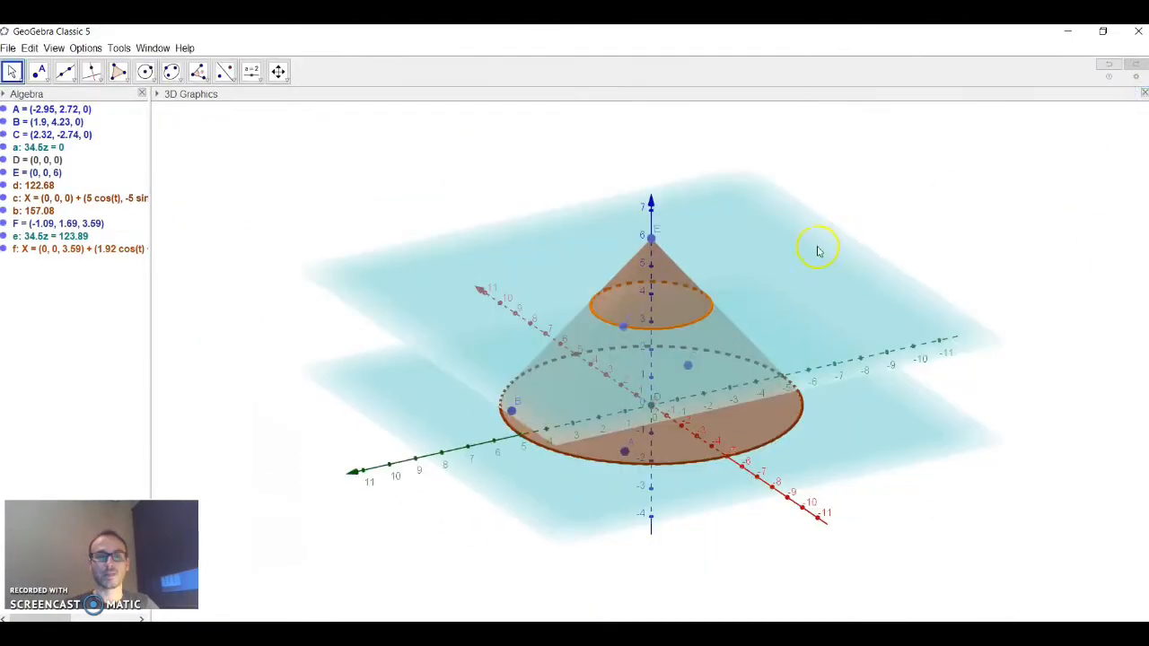
right_click(769, 250)
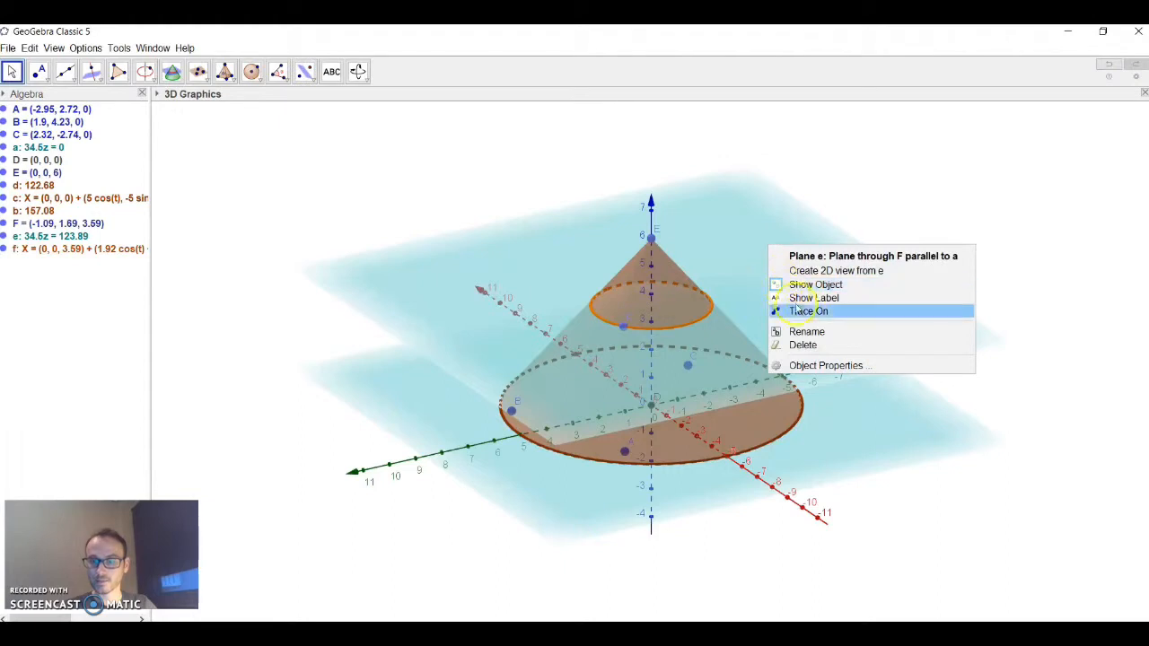
left_click(812, 347)
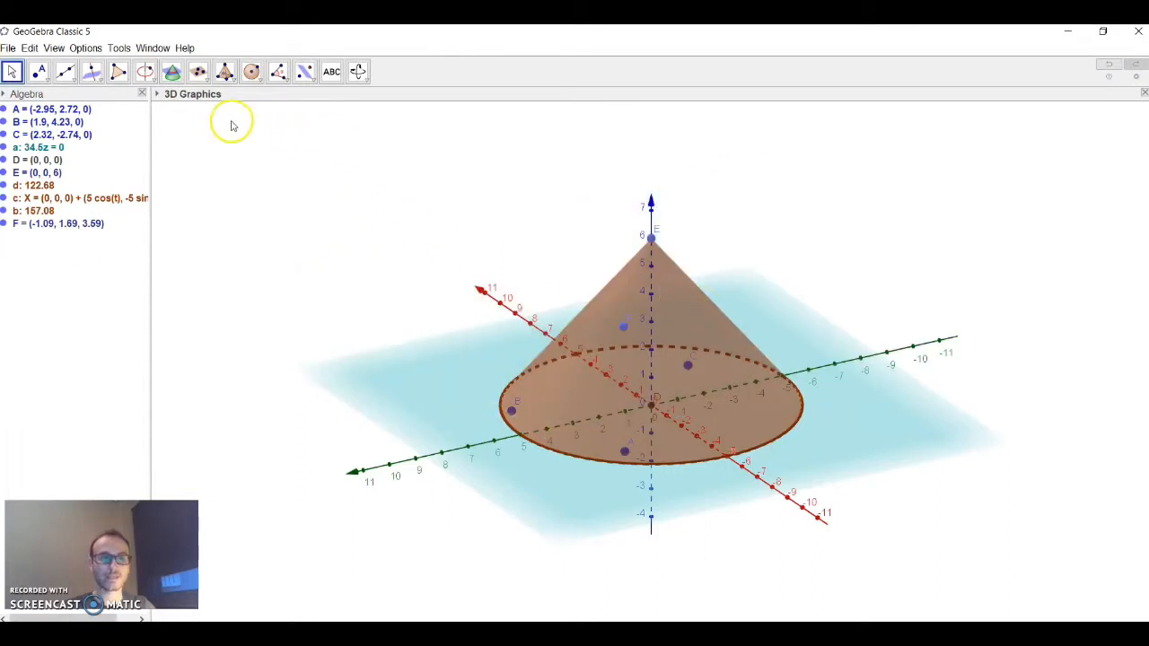
Step: Tilt the base plane so it cuts the cone by raising point C to a height of about 6.59
left_click(357, 71)
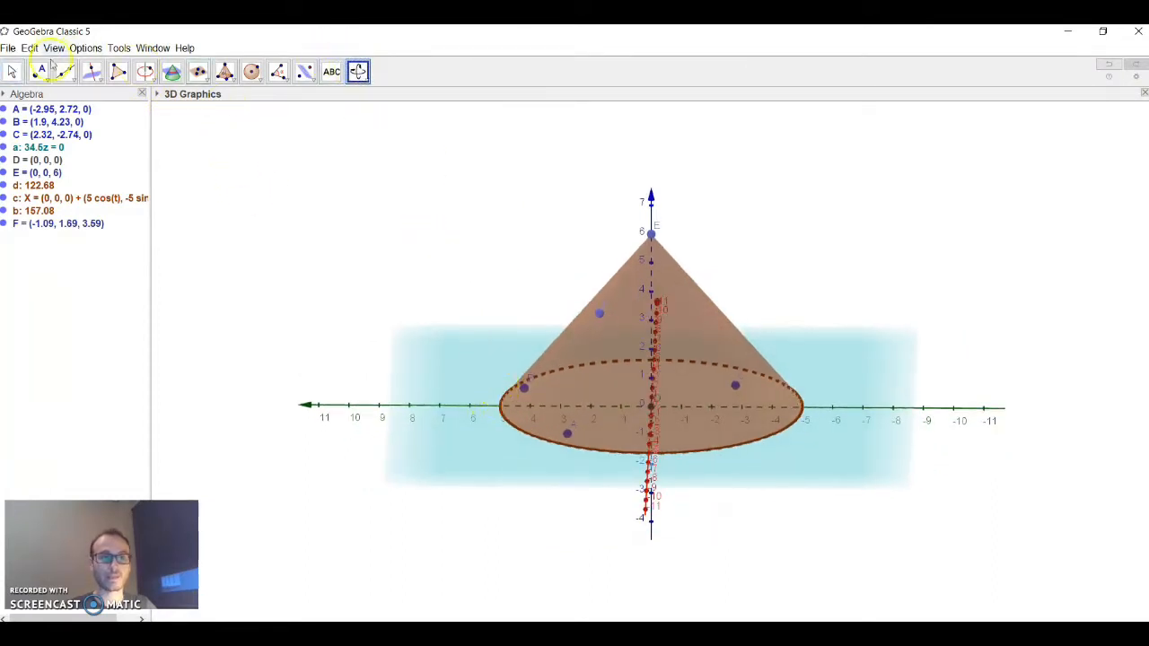
left_click(41, 70)
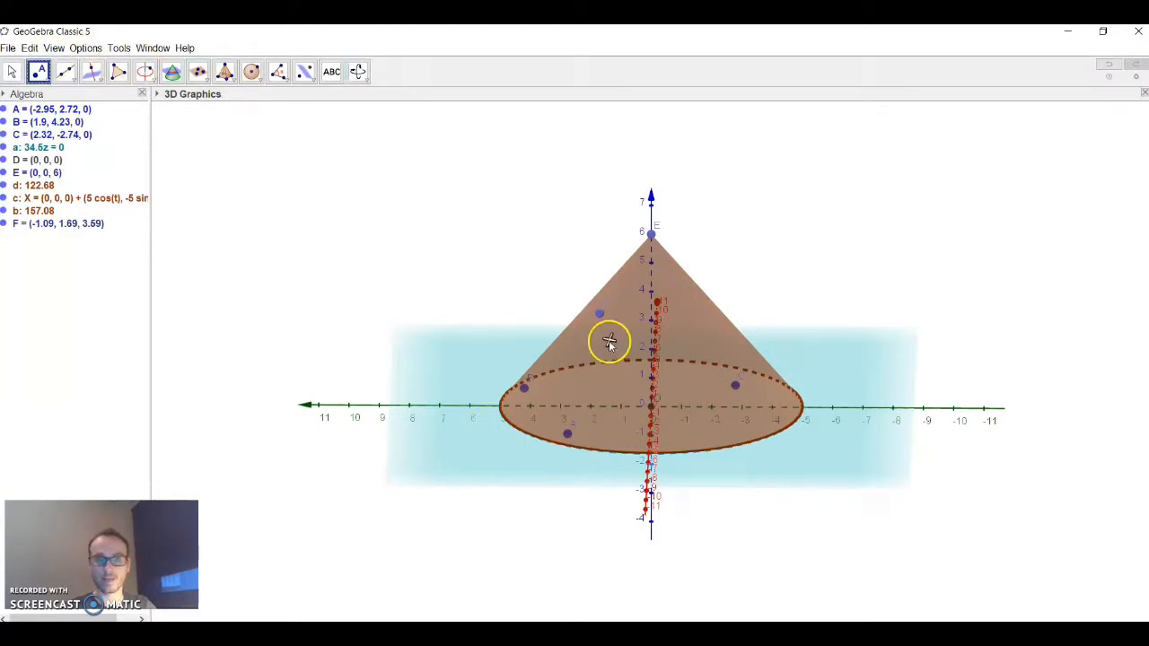
left_click(11, 72)
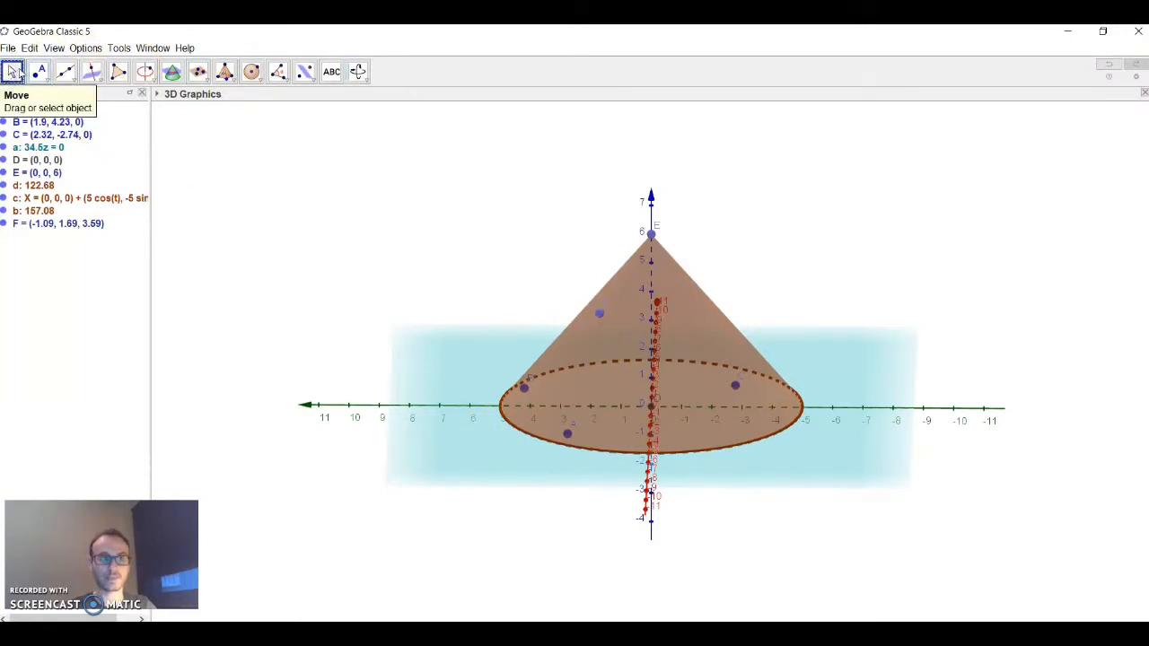
left_click(734, 386)
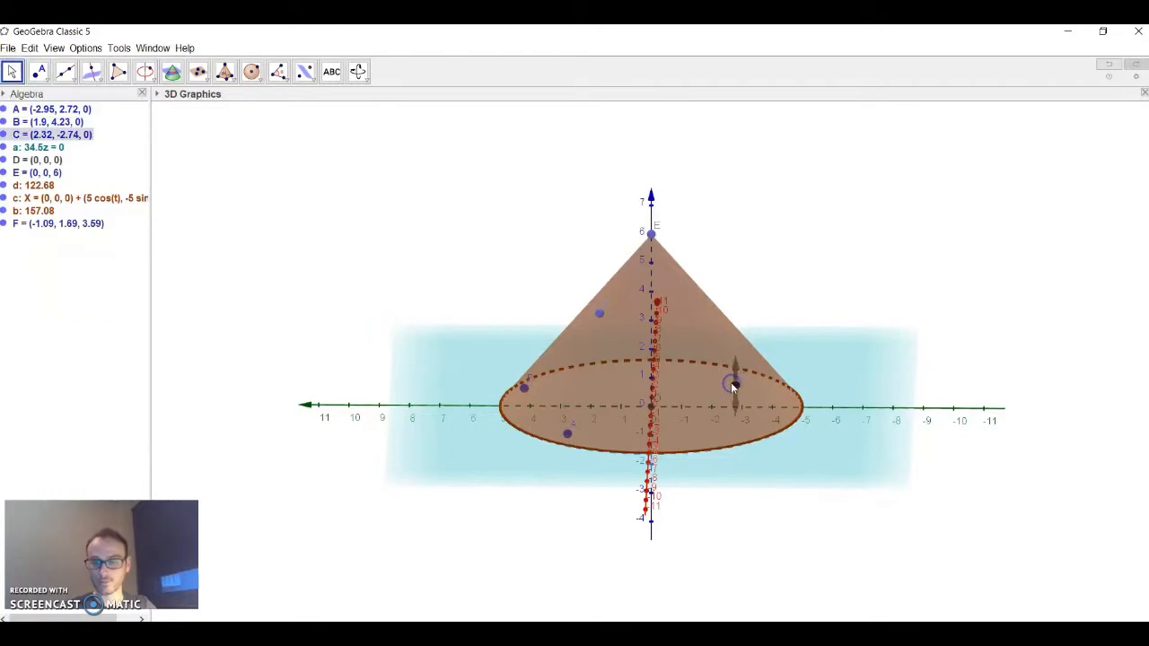
left_click_drag(734, 380, 669, 200)
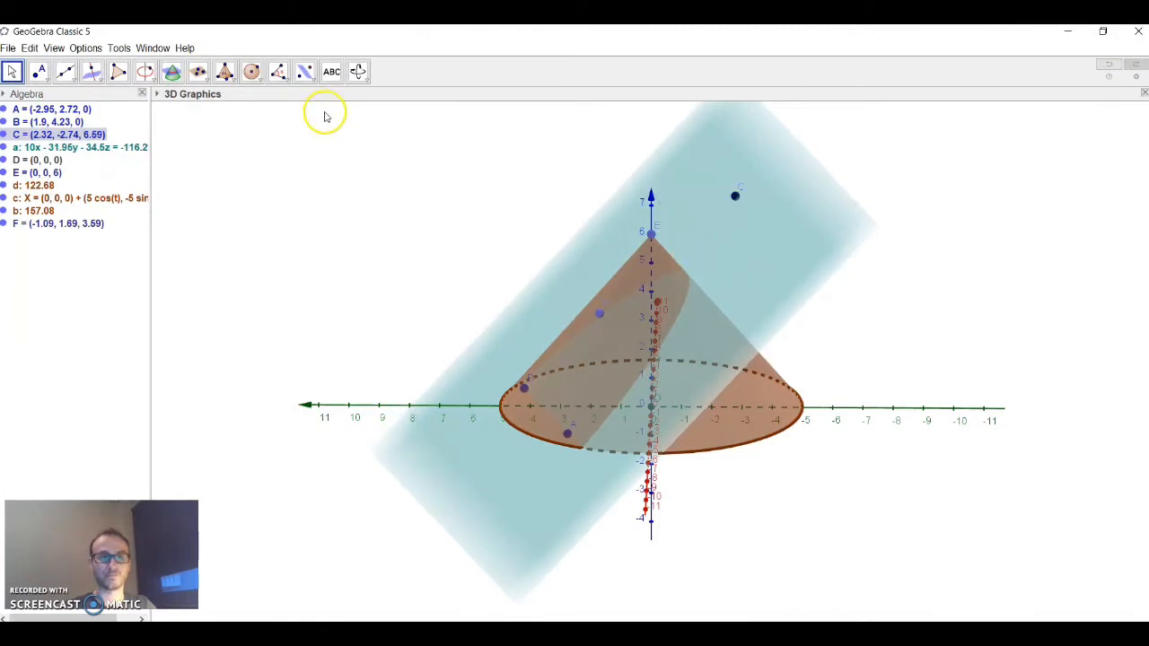
Step: Create the intersection curve of the tilted plane and the cone with Intersect Two Surfaces
left_click(171, 72)
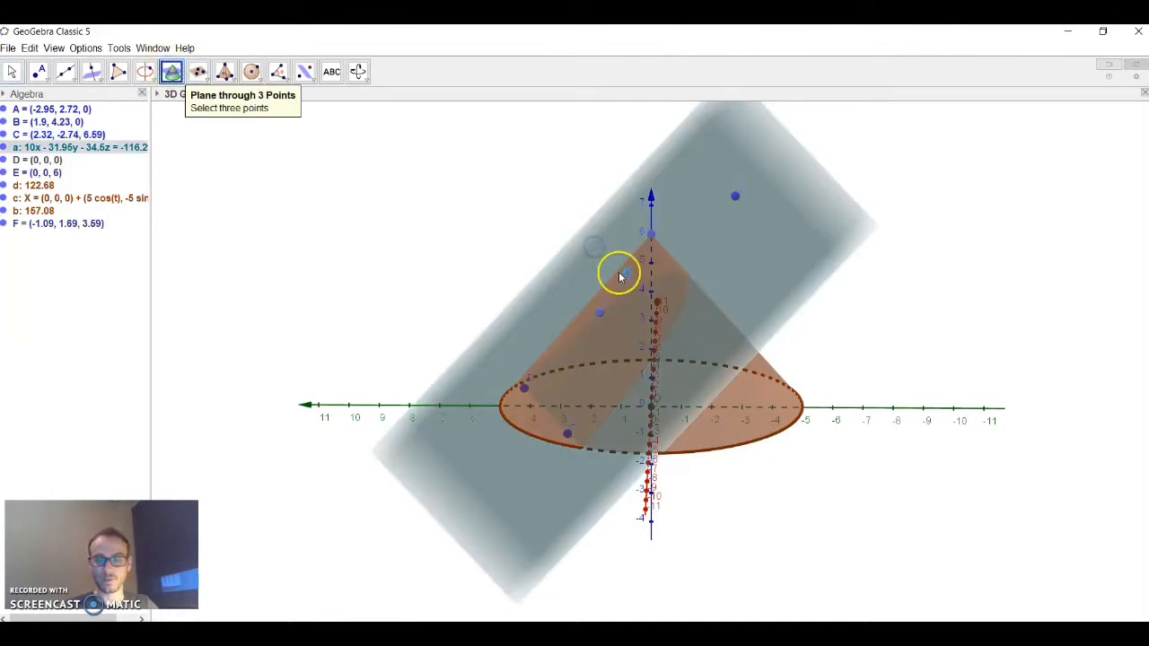
left_click(765, 401)
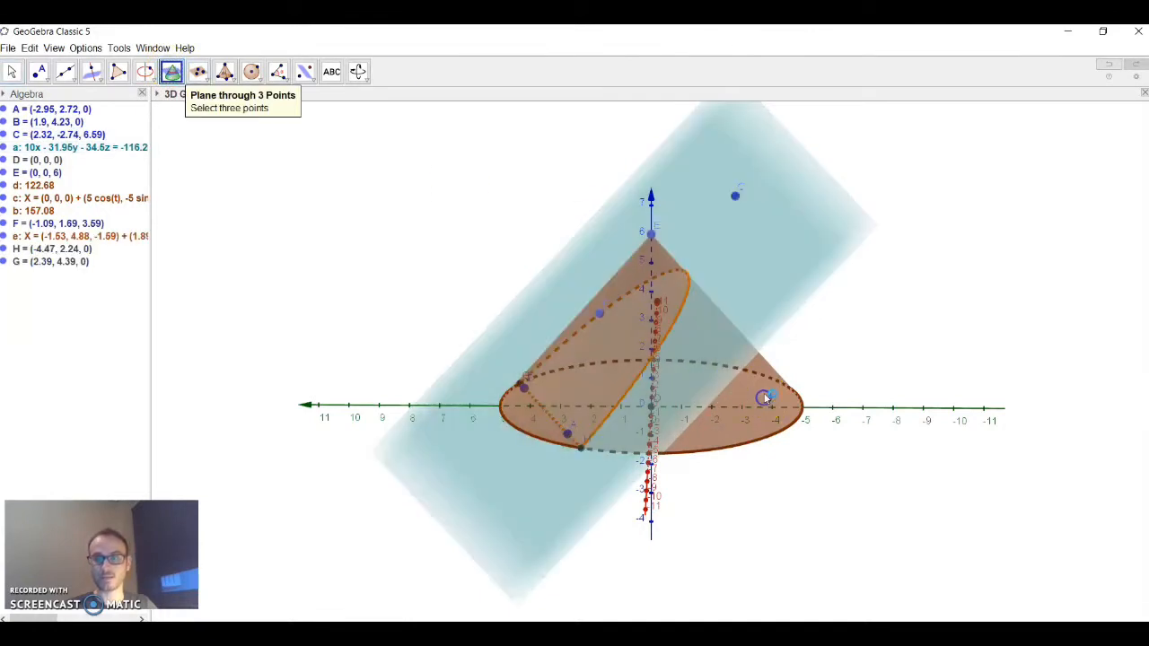
left_click(358, 71)
left_click_drag(578, 311, 559, 327)
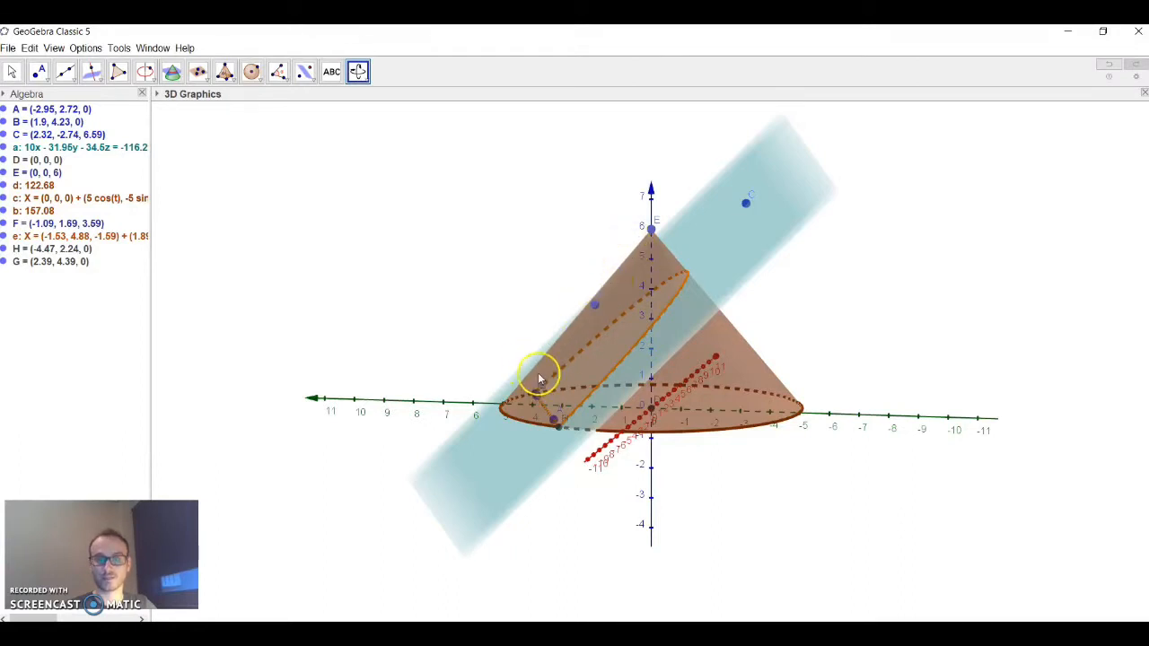
mouse_move(673, 318)
left_mouse_down()
mouse_move(691, 332)
mouse_move(715, 329)
mouse_move(659, 333)
mouse_move(676, 344)
mouse_move(665, 328)
left_mouse_up()
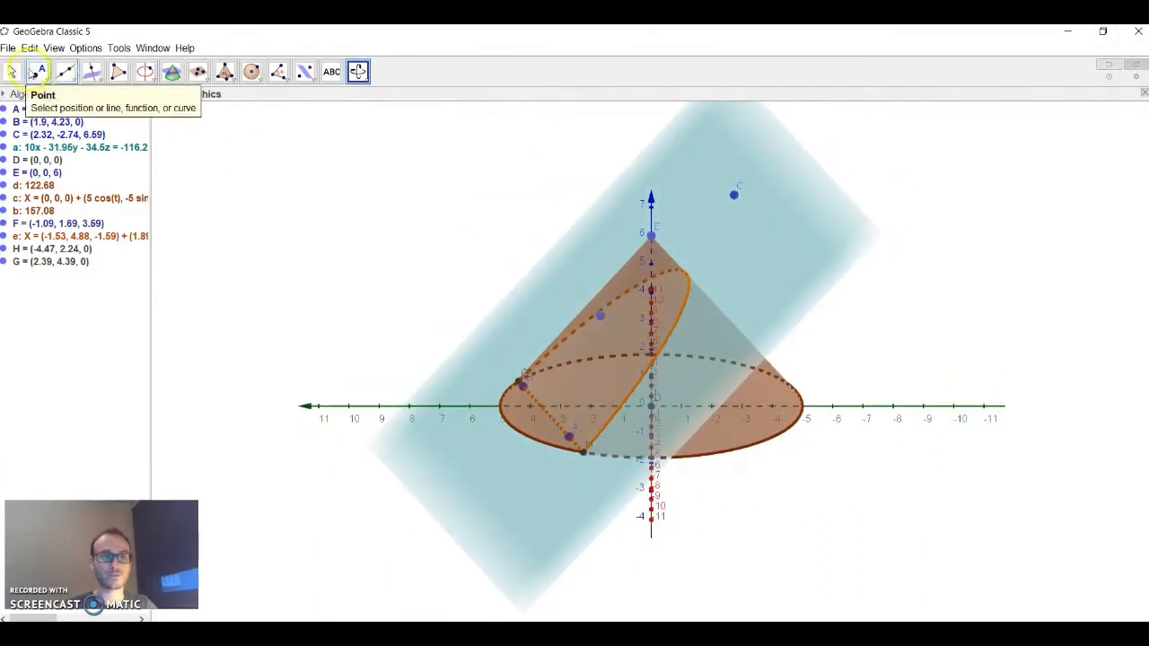
Step: Raise point A of the tilted cutting plane to a height of about 2.83
left_click(11, 72)
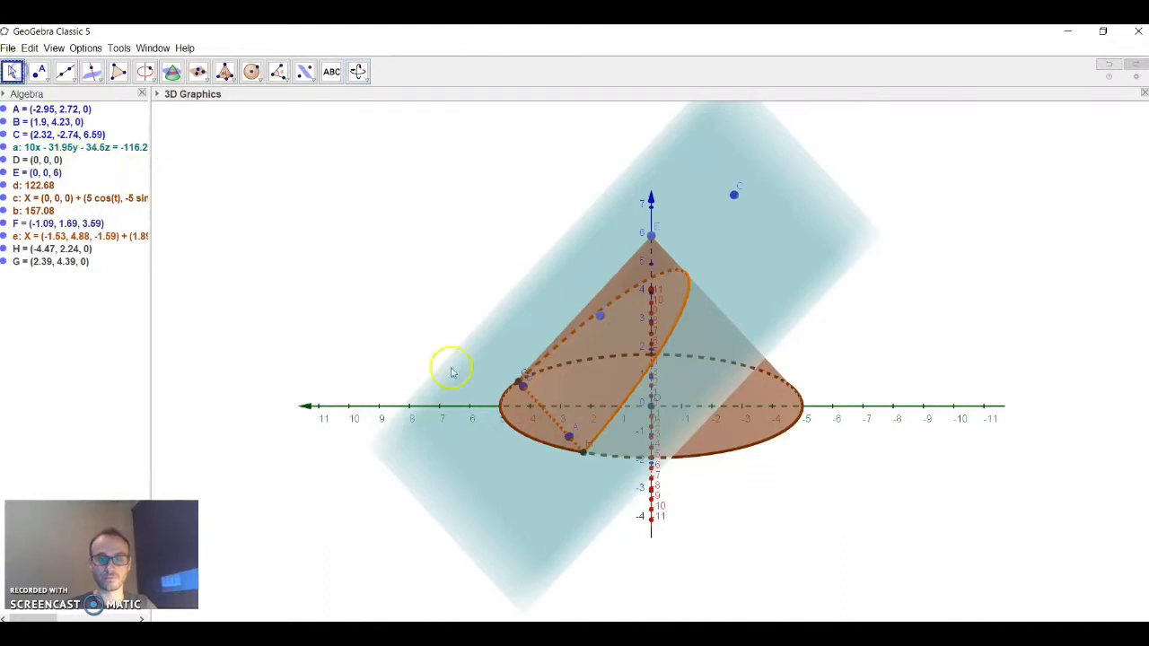
left_click(570, 438)
left_click_drag(570, 438, 575, 358)
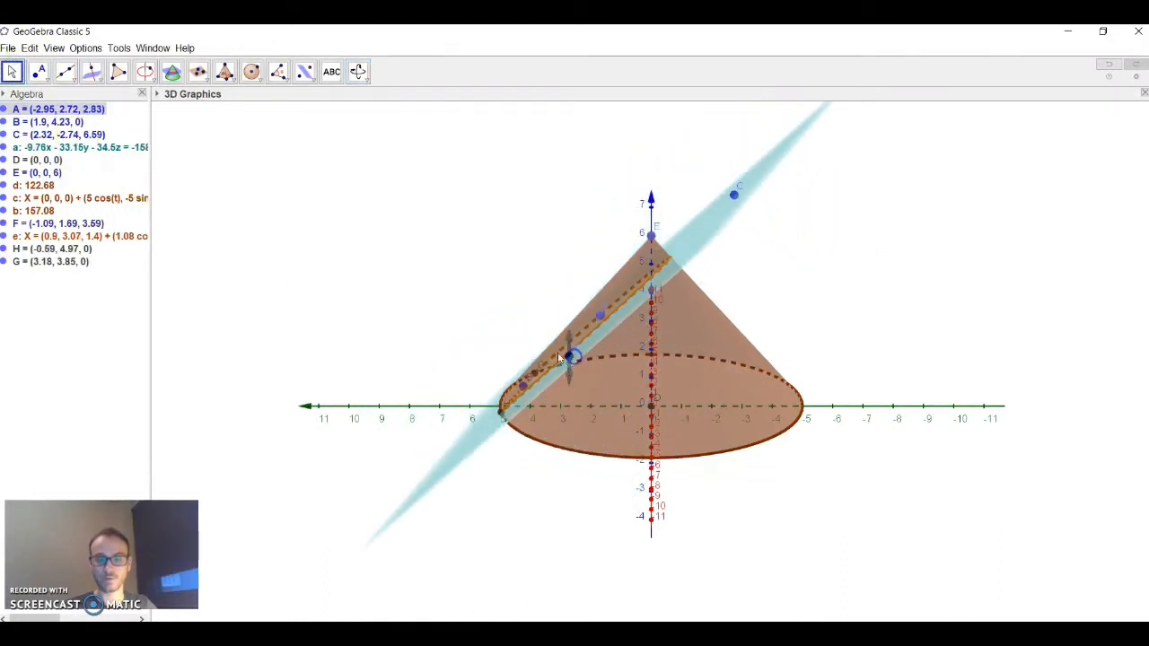
Step: Raise point B to a height of about 0.83 so the tilted plane cuts the cone in a closed ellipse
left_click(358, 72)
left_click_drag(590, 400, 618, 395)
left_click(12, 72)
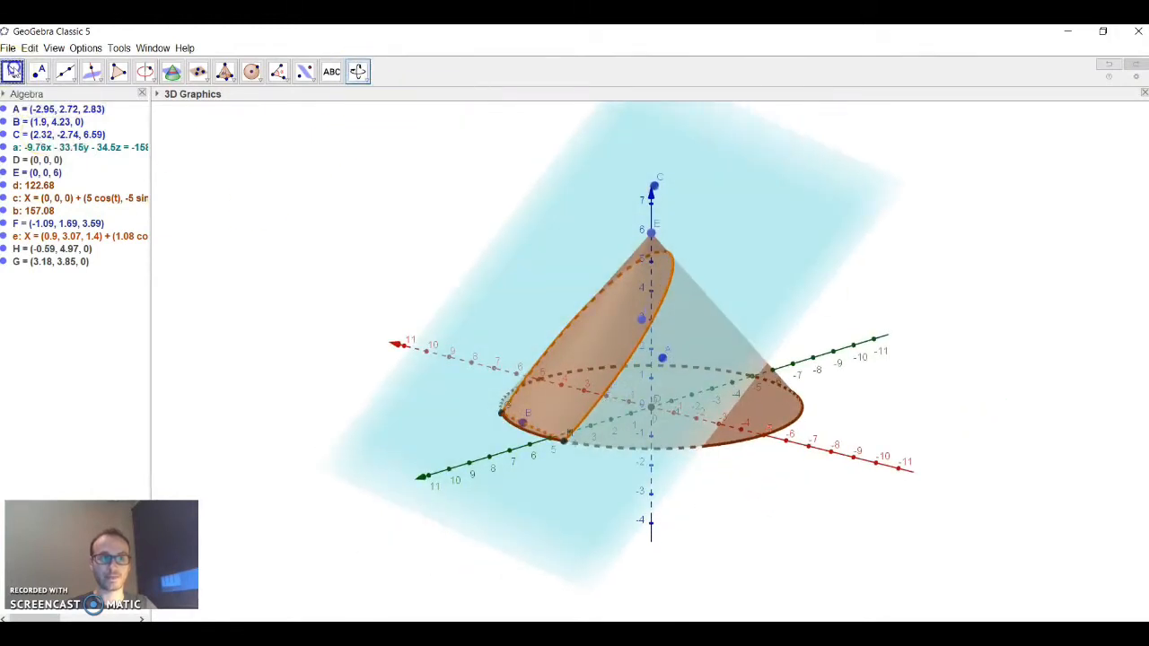
left_click(505, 429)
left_click(524, 420)
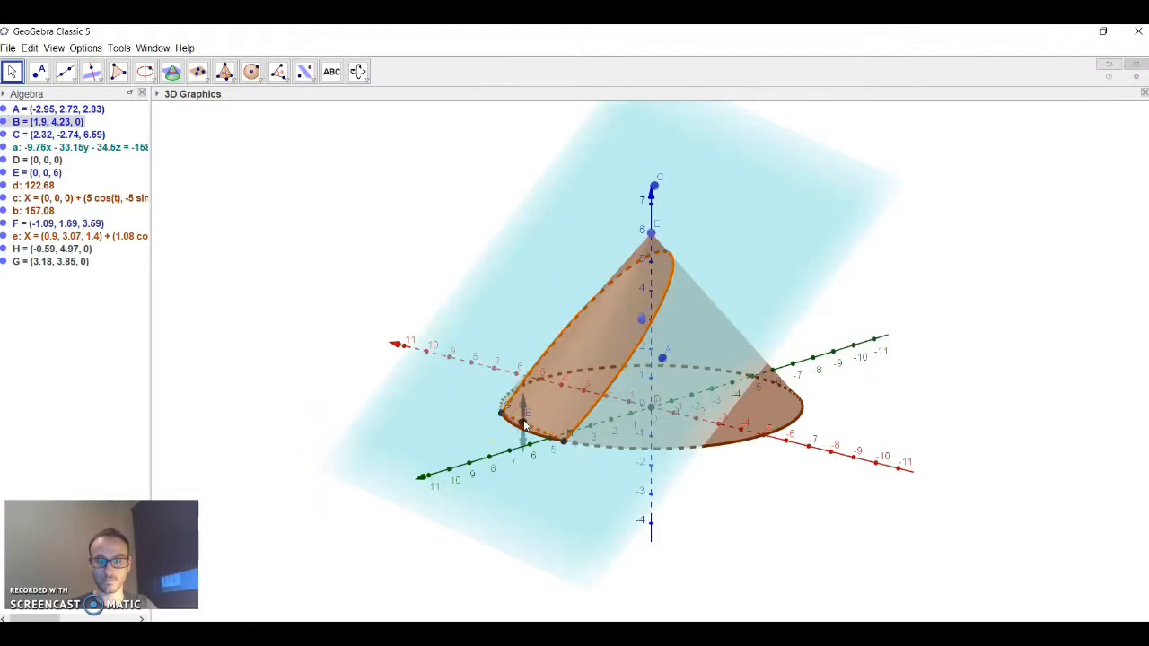
left_click_drag(525, 422, 524, 401)
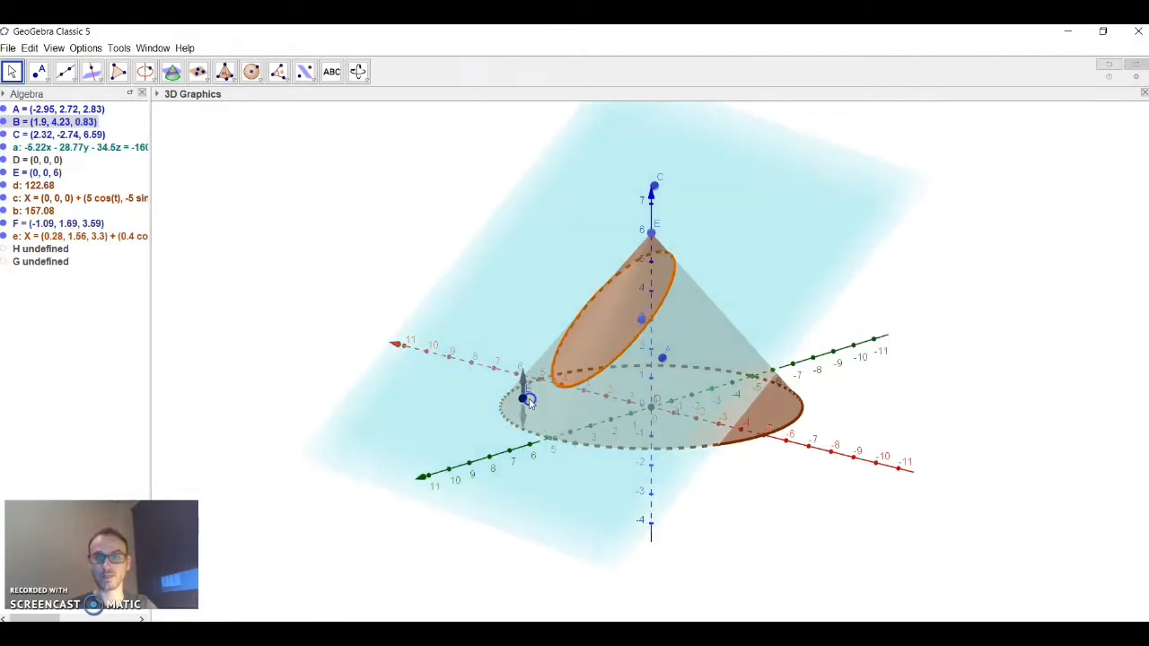
Step: Inspect the elliptical section from several angles and delete the tilted cutting plane
left_click(355, 72)
left_click(355, 72)
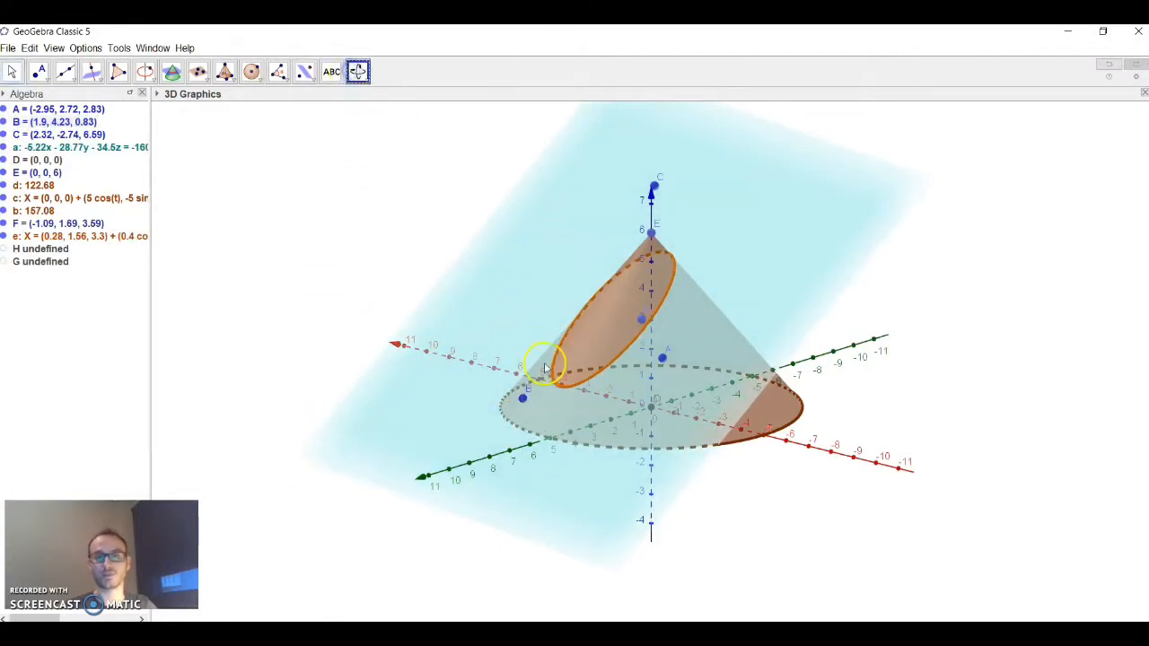
left_click_drag(526, 359, 550, 337)
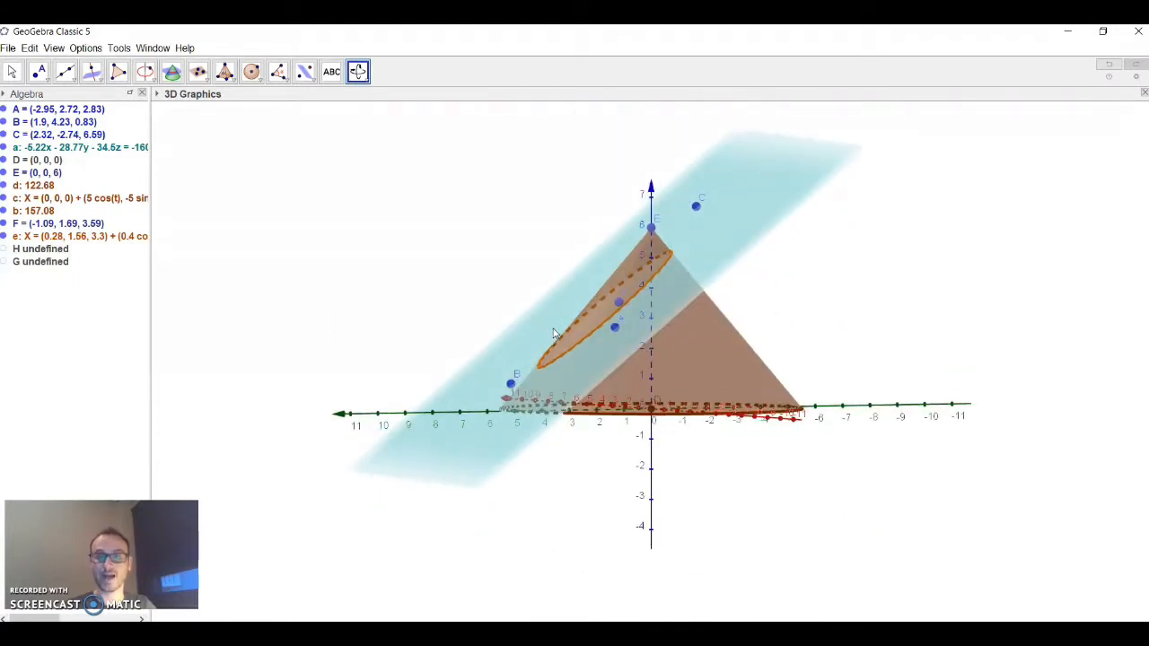
left_click_drag(557, 335, 626, 312)
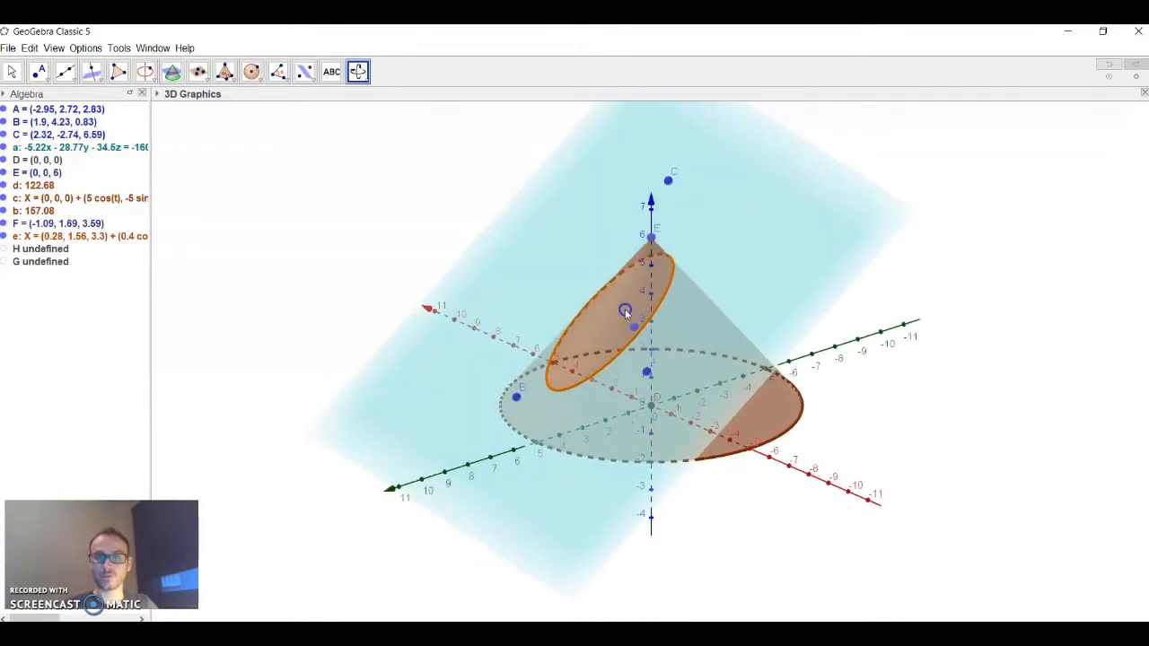
right_click(738, 249)
left_click(766, 346)
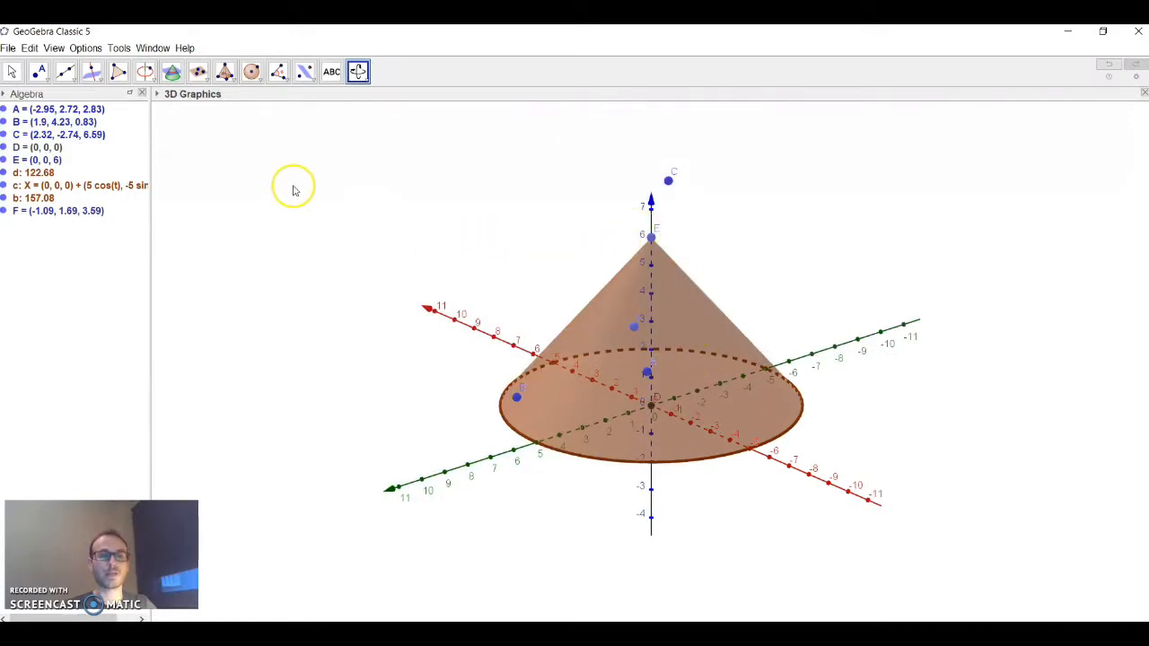
Step: Place a new point on the cone's side at about (2.21, 0.93, 3.13)
left_click_drag(452, 344, 488, 328)
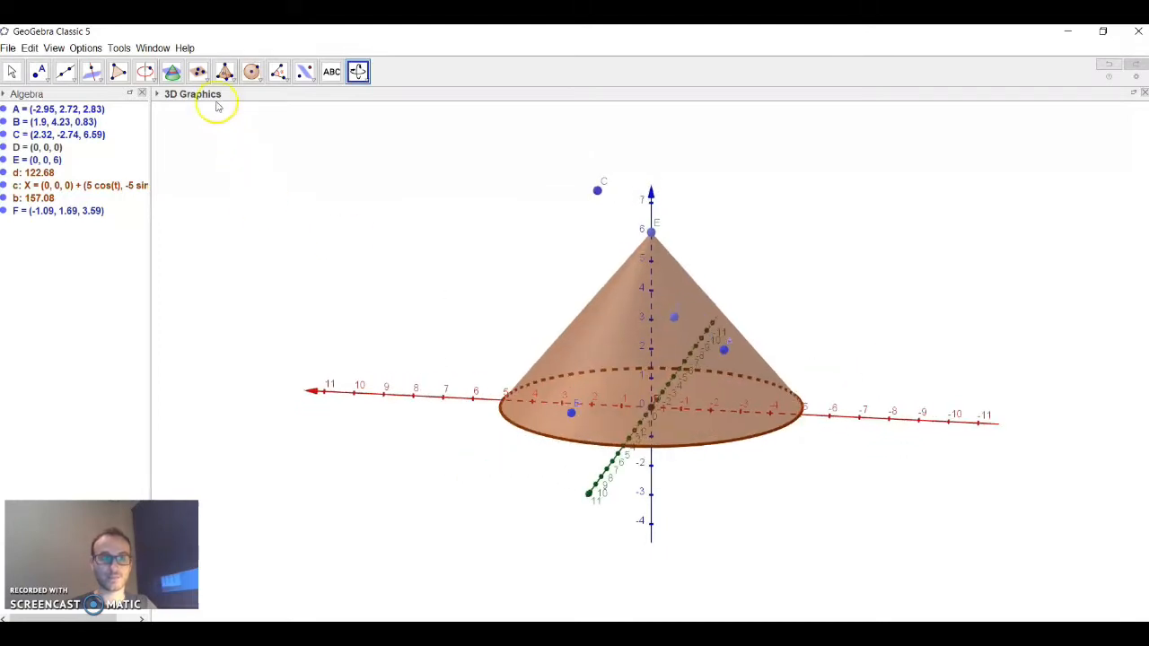
left_click(201, 77)
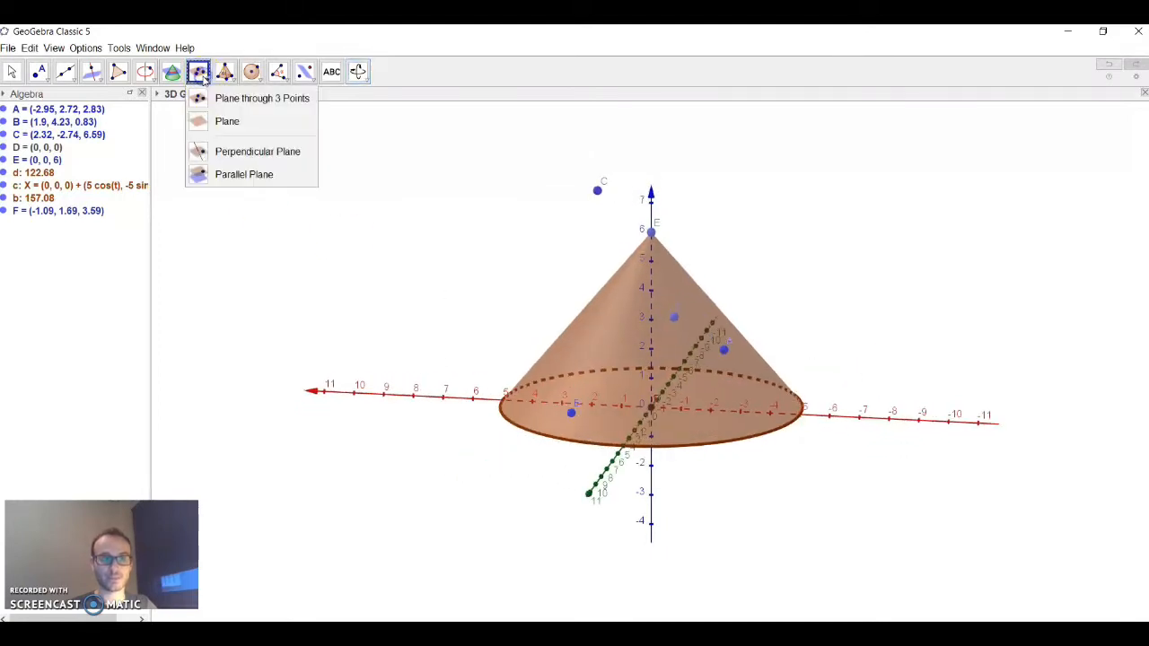
left_click(210, 152)
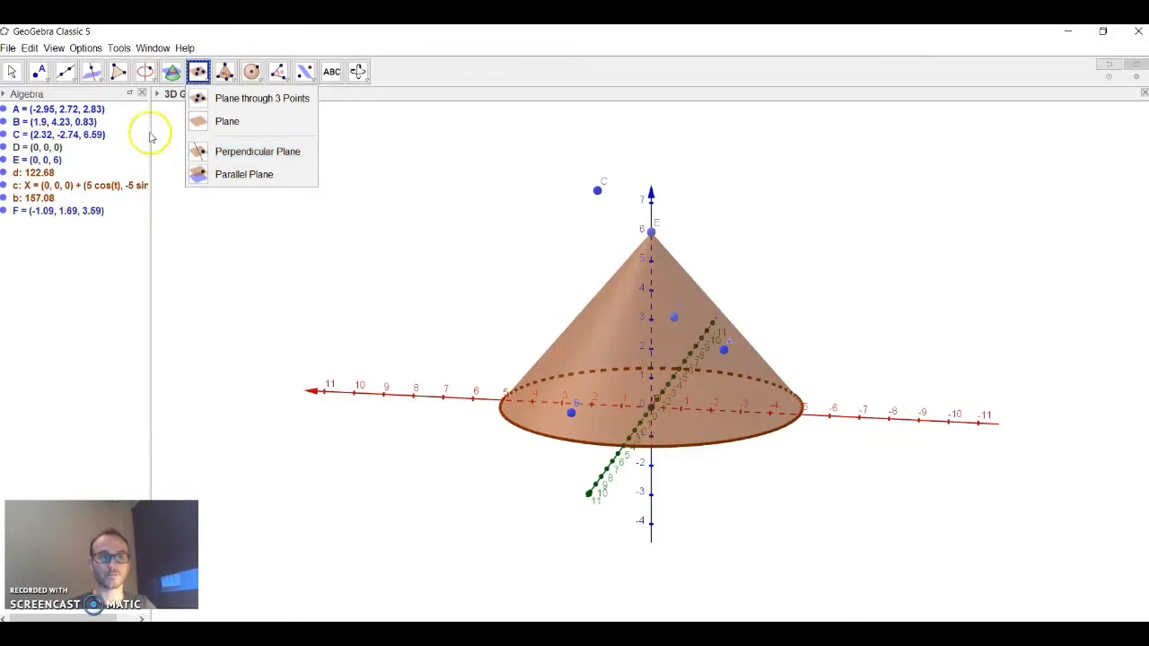
left_click(40, 75)
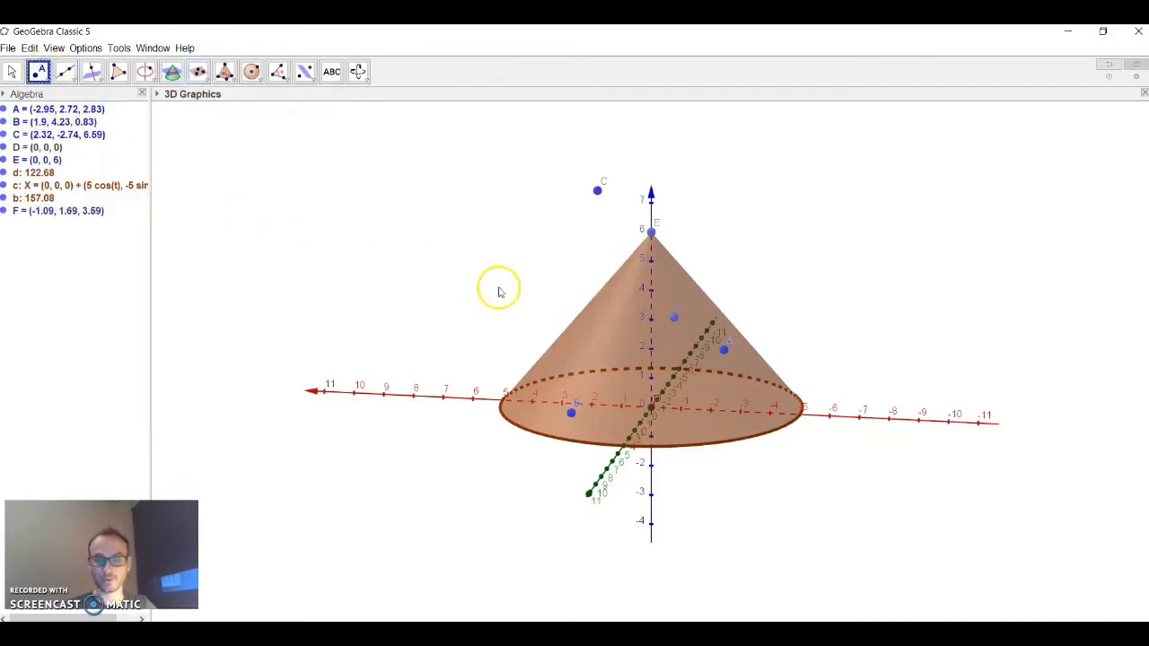
left_click(581, 321)
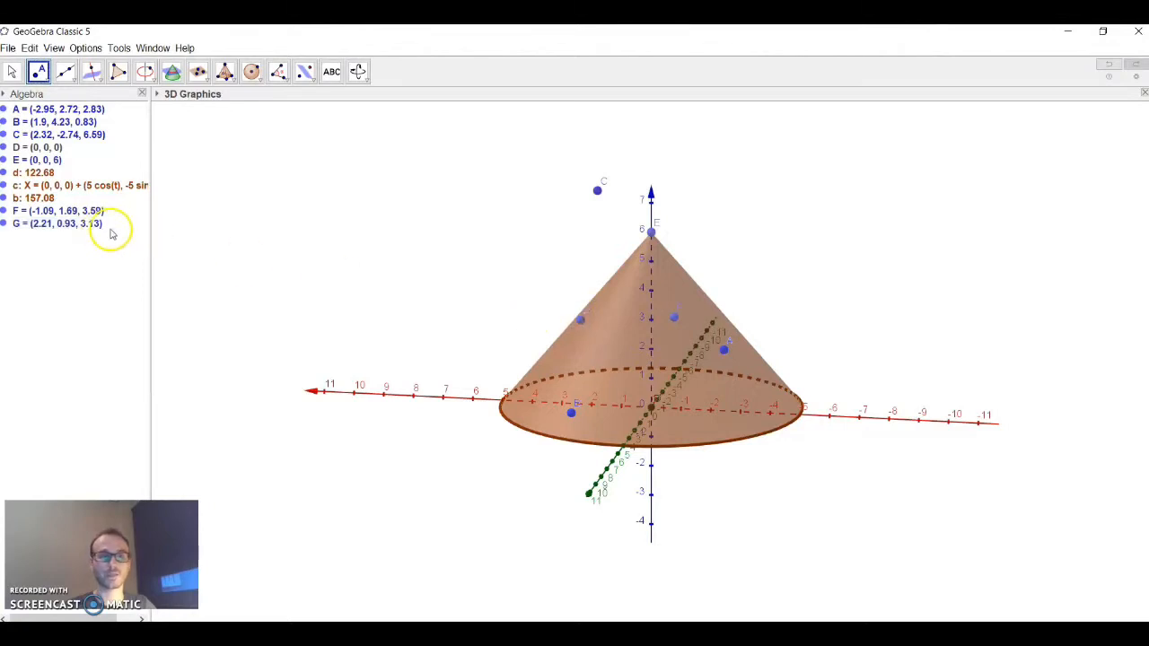
Step: Create a perpendicular plane through the new point on the cone's side, at right angles to the red x-axis
left_click(199, 71)
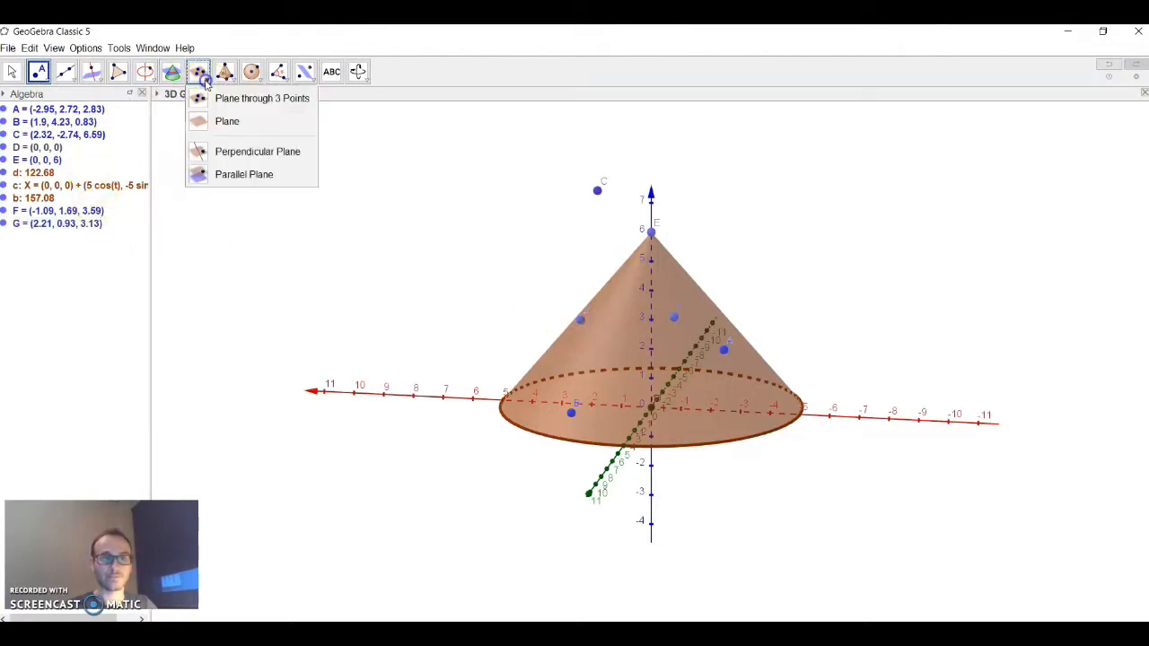
left_click(216, 150)
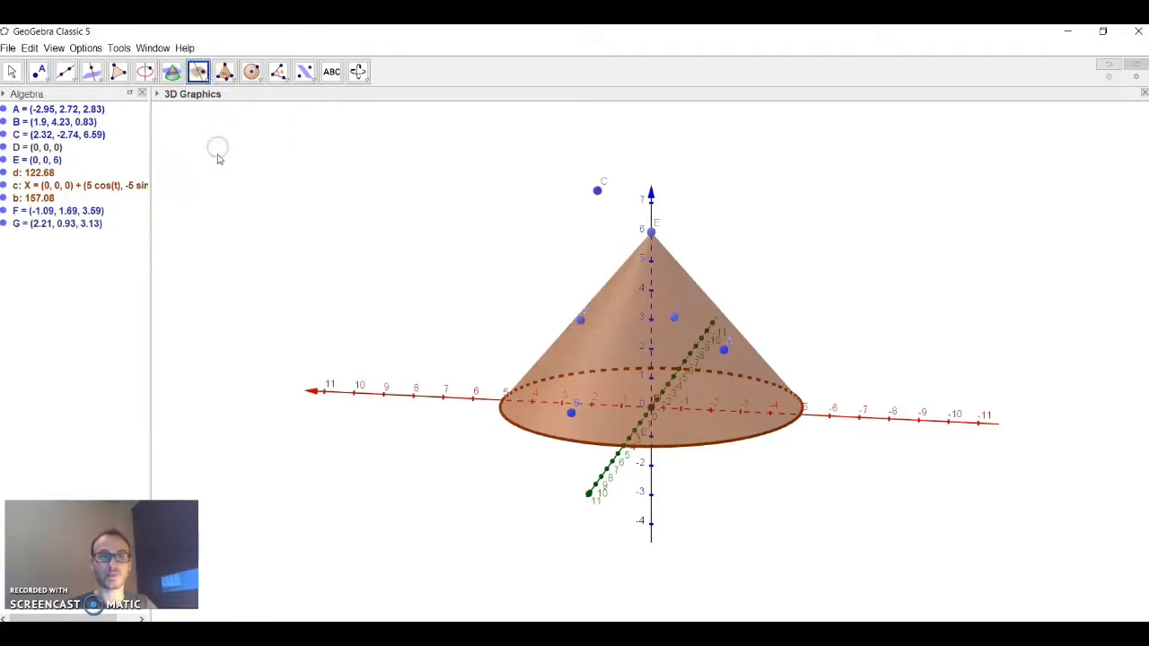
left_click(580, 321)
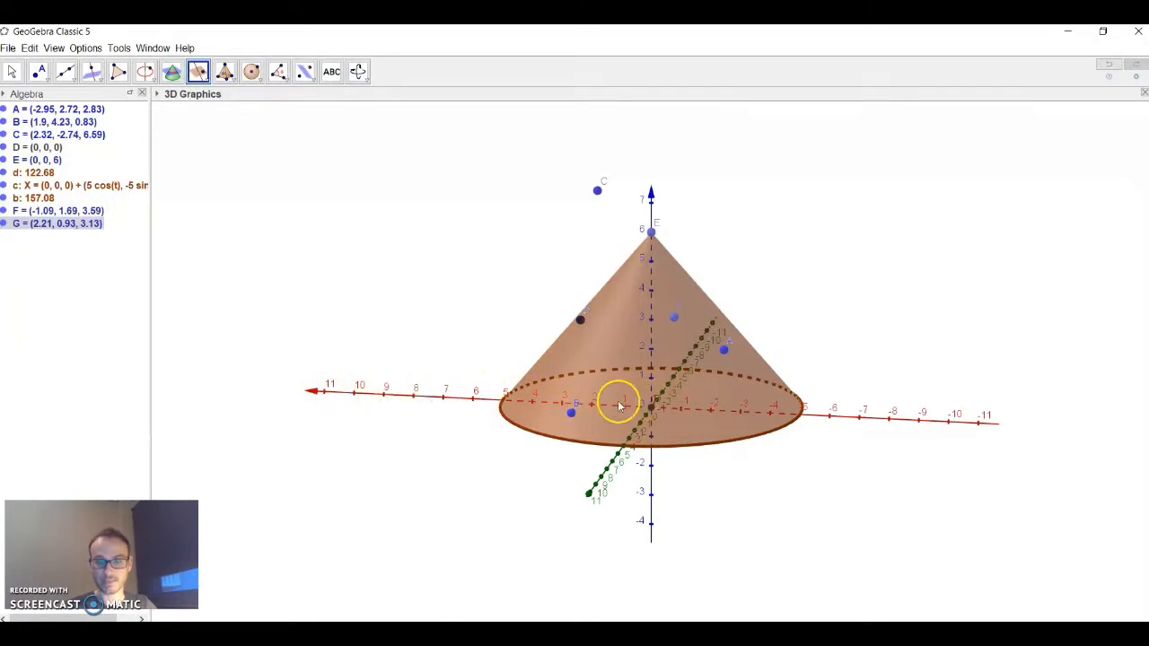
left_click(465, 399)
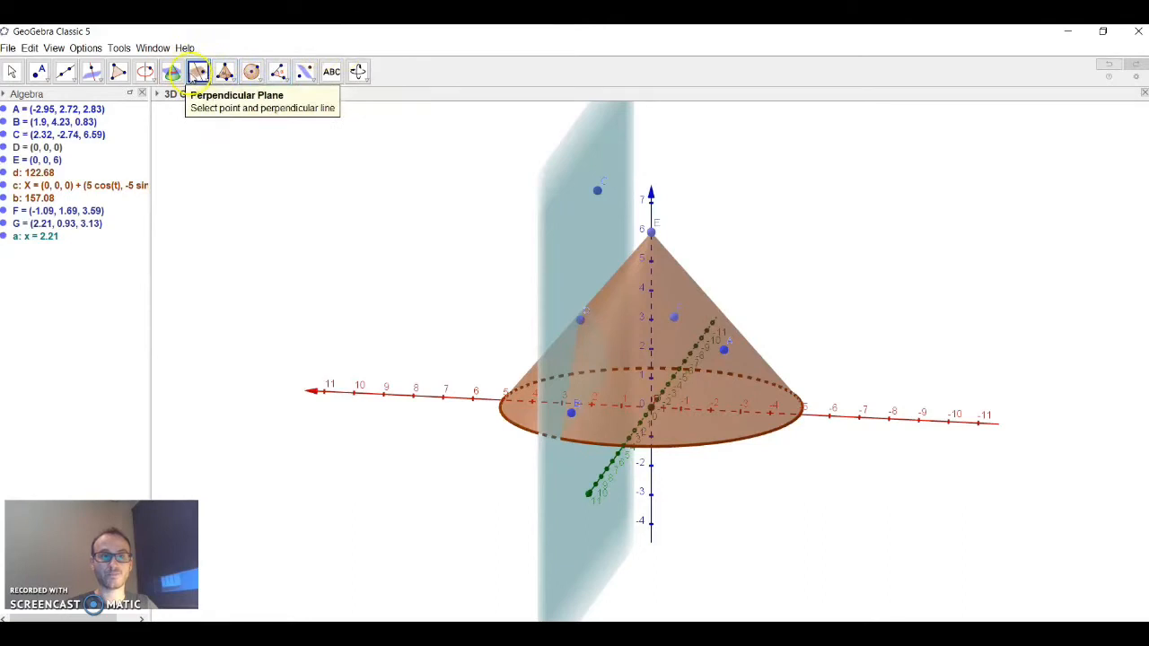
Step: Create the intersection curve of the vertical plane and the cone with Intersect Two Surfaces and view the section from the front
left_click(171, 72)
left_click(565, 243)
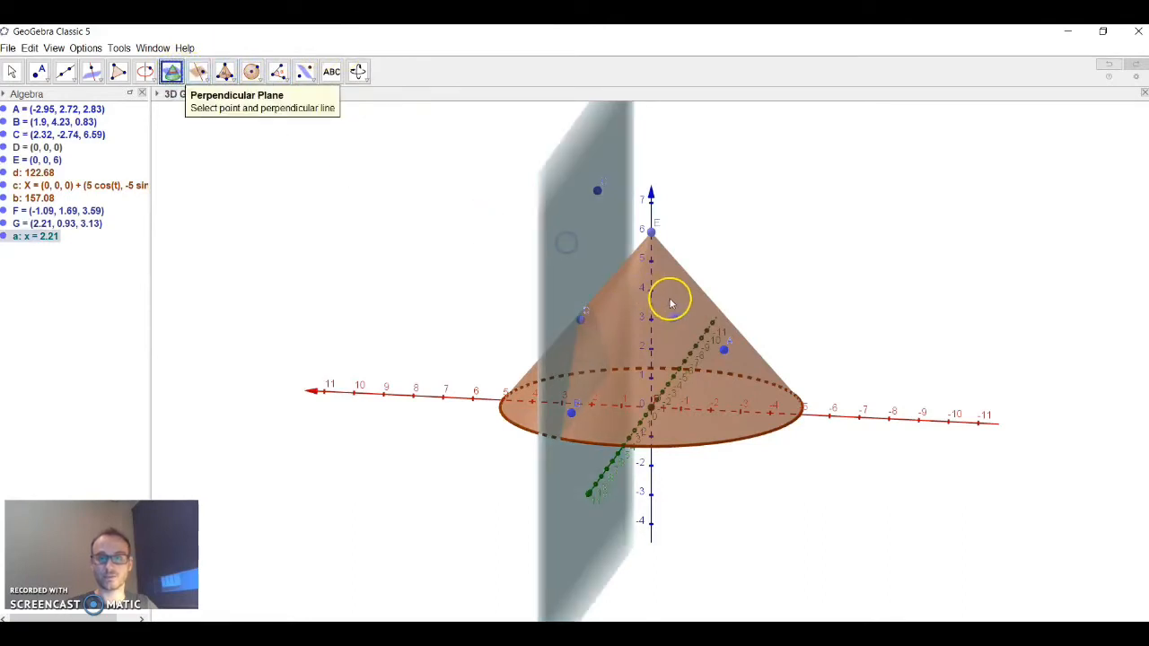
left_click(672, 303)
left_click(359, 71)
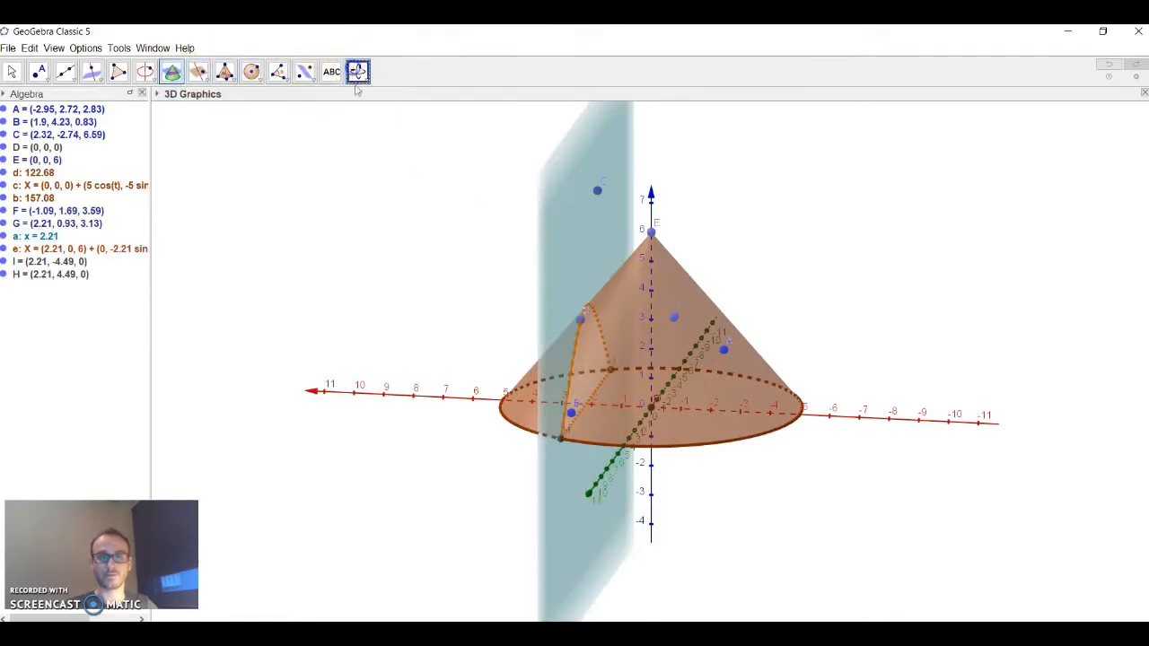
mouse_move(647, 385)
left_mouse_down()
mouse_move(682, 367)
mouse_move(649, 364)
left_mouse_up()
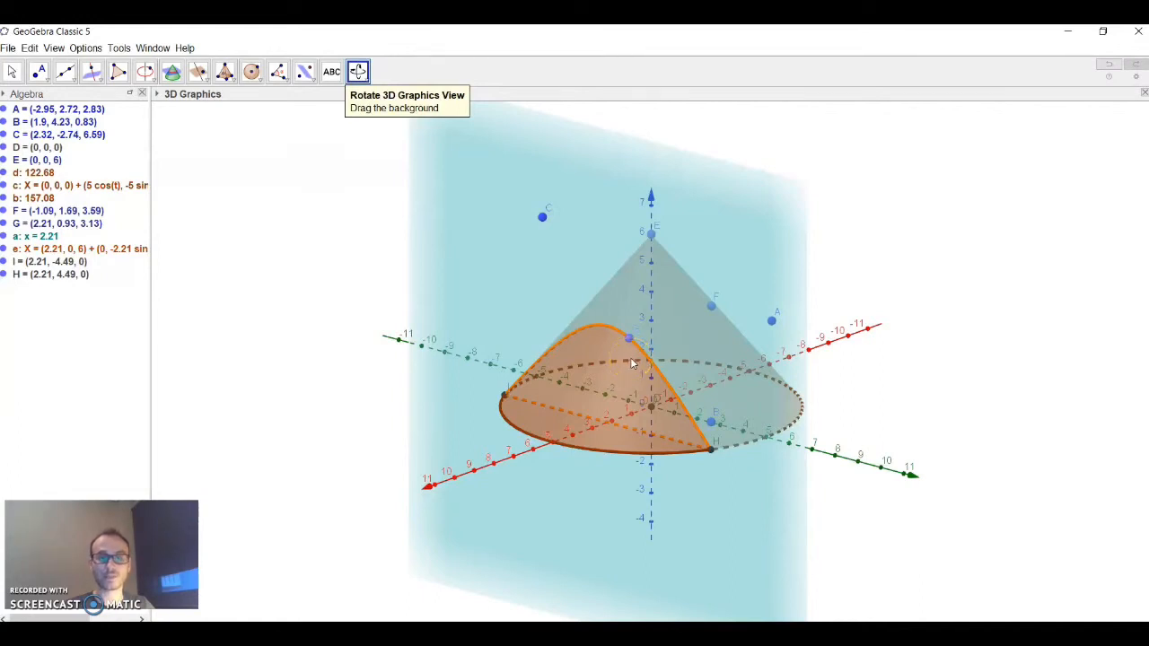
left_click(647, 351)
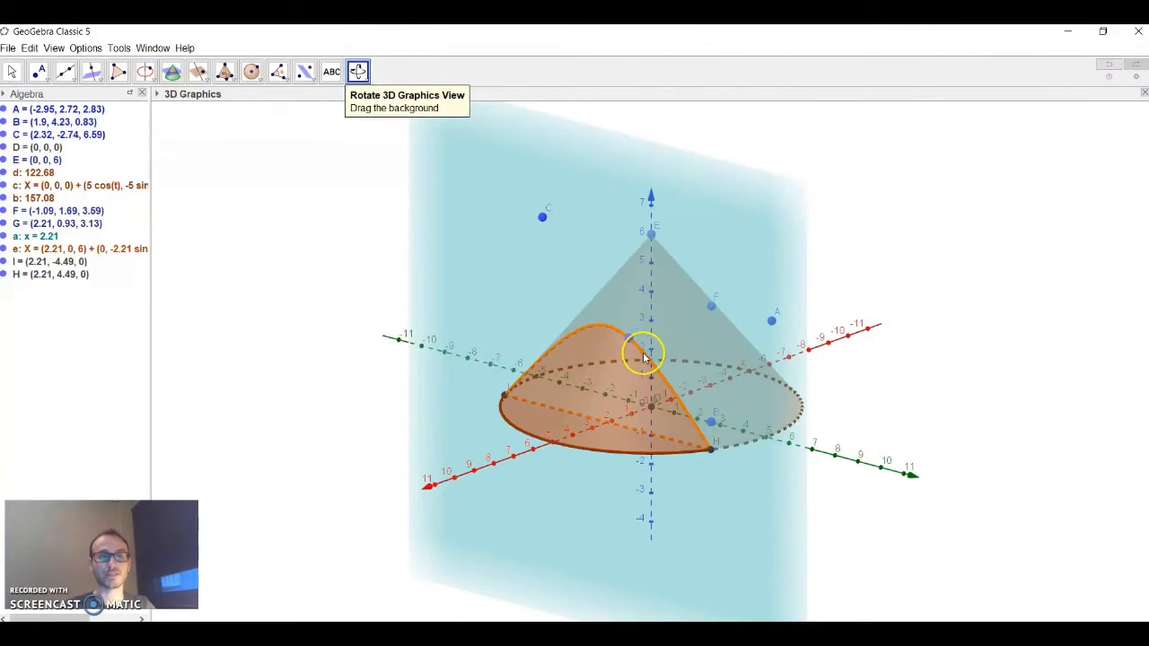